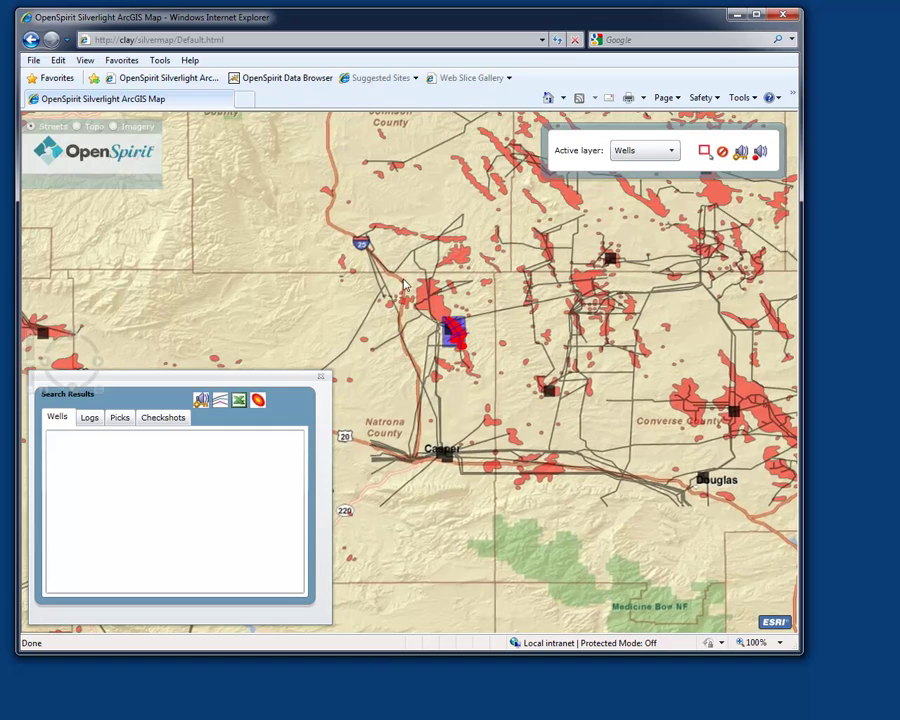
- Nudge the map around Casper, preview the Topo and Imagery basemaps, then return to Streets
mouse_move(386, 262)
left_mouse_down()
mouse_move(450, 317)
mouse_move(398, 254)
left_mouse_up()
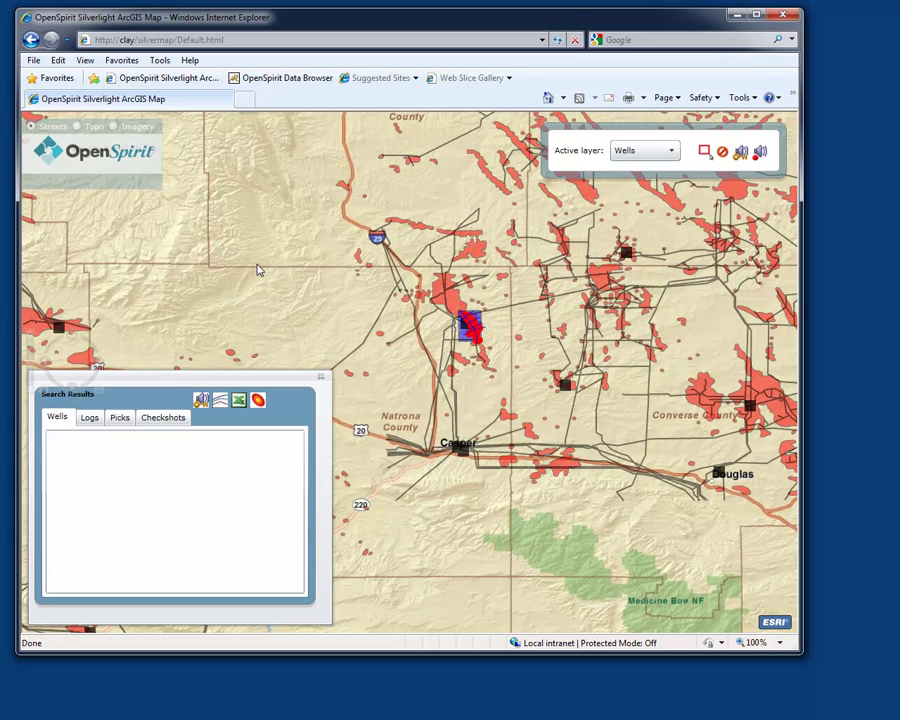
left_click(77, 131)
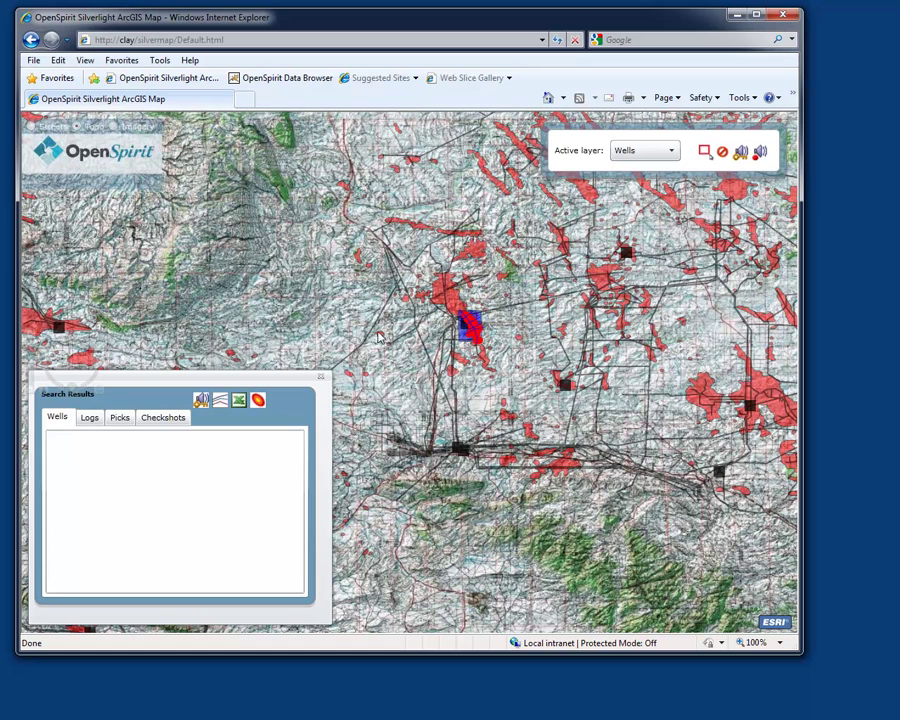
left_click(114, 128)
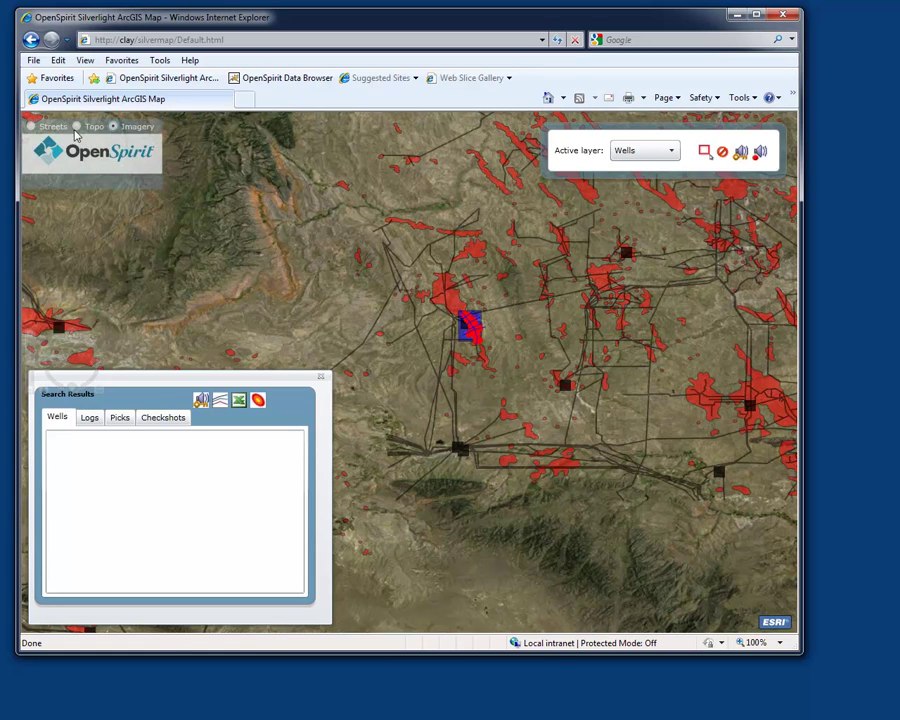
left_click(31, 128)
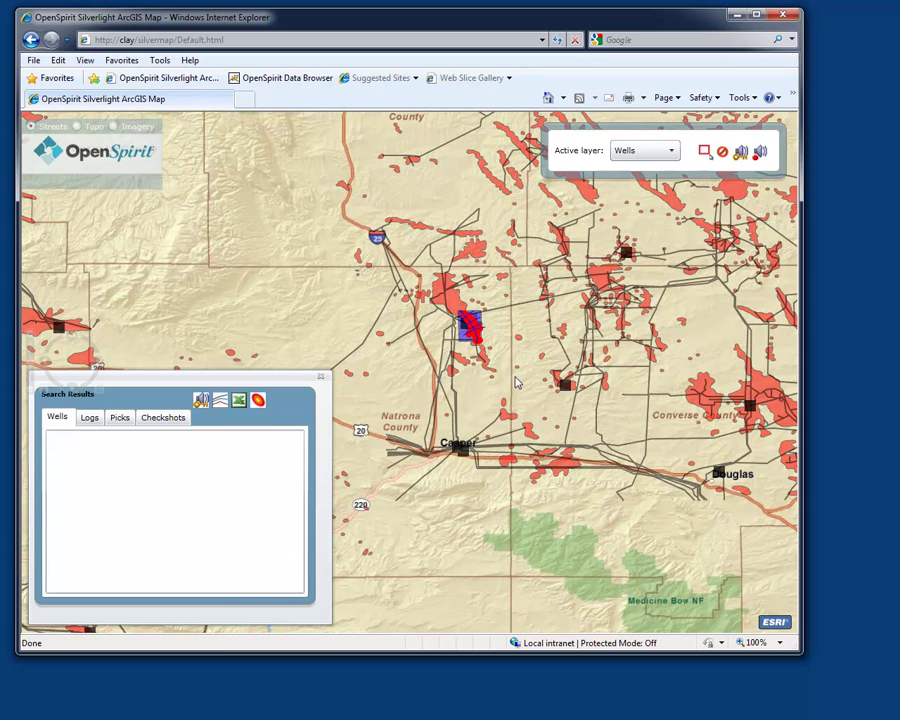
- Zoom in and recentre the map on the blue rectangle holding the well cluster
scroll(489, 392, "up", 4)
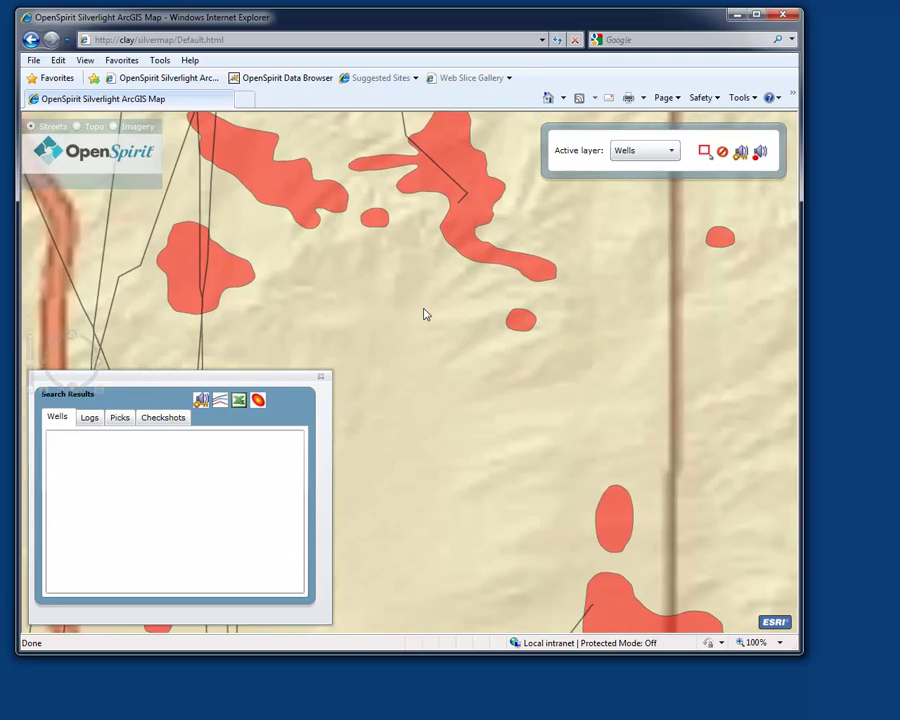
scroll(418, 325, "down", 3)
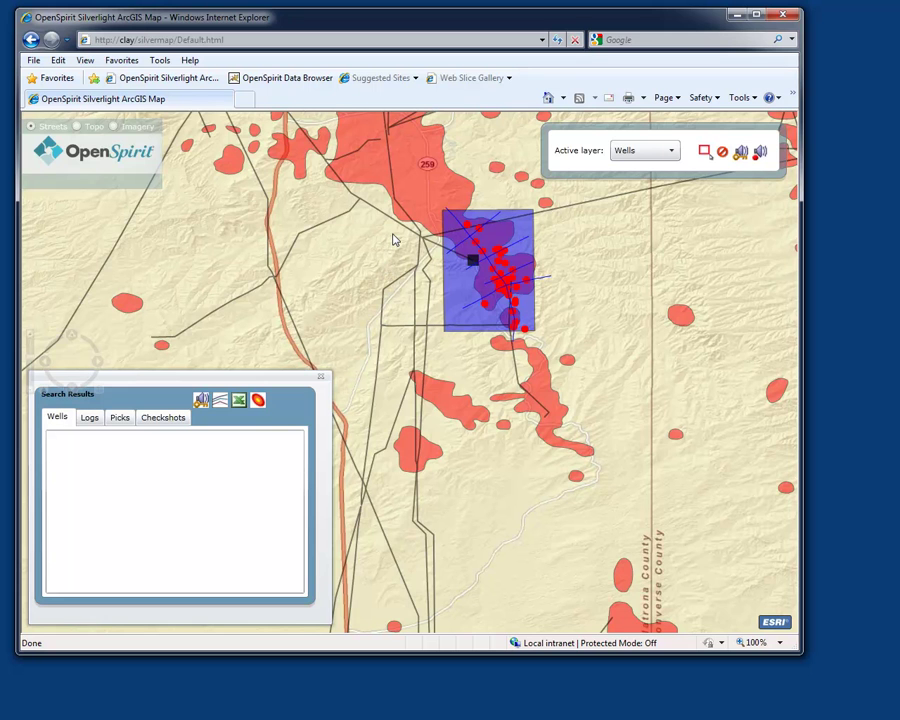
left_click_drag(595, 265, 546, 293)
scroll(546, 293, "up", 1)
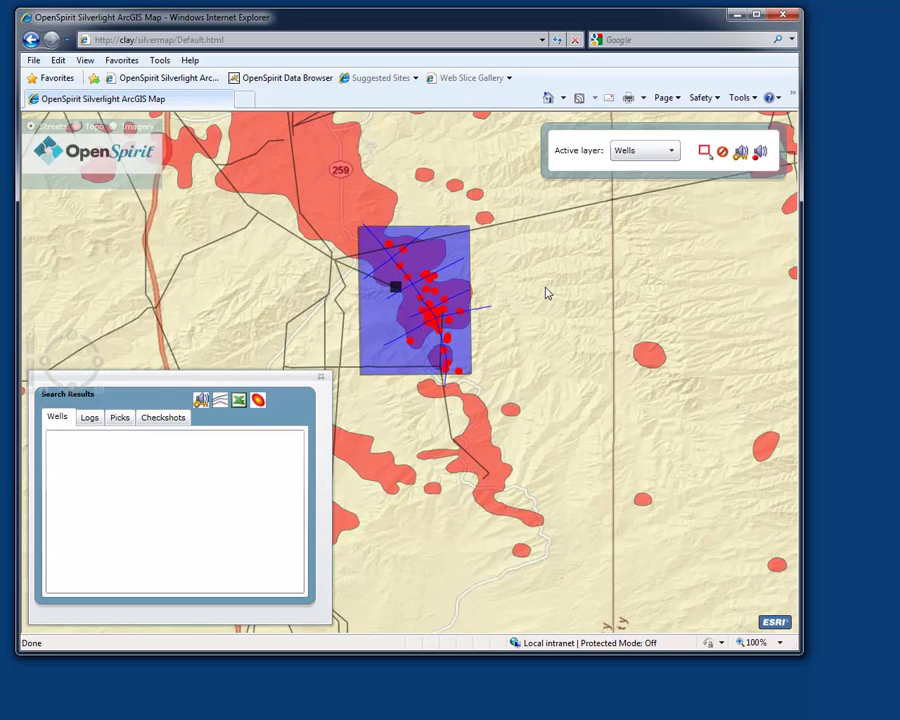
scroll(546, 293, "up", 1)
left_click_drag(468, 297, 593, 319)
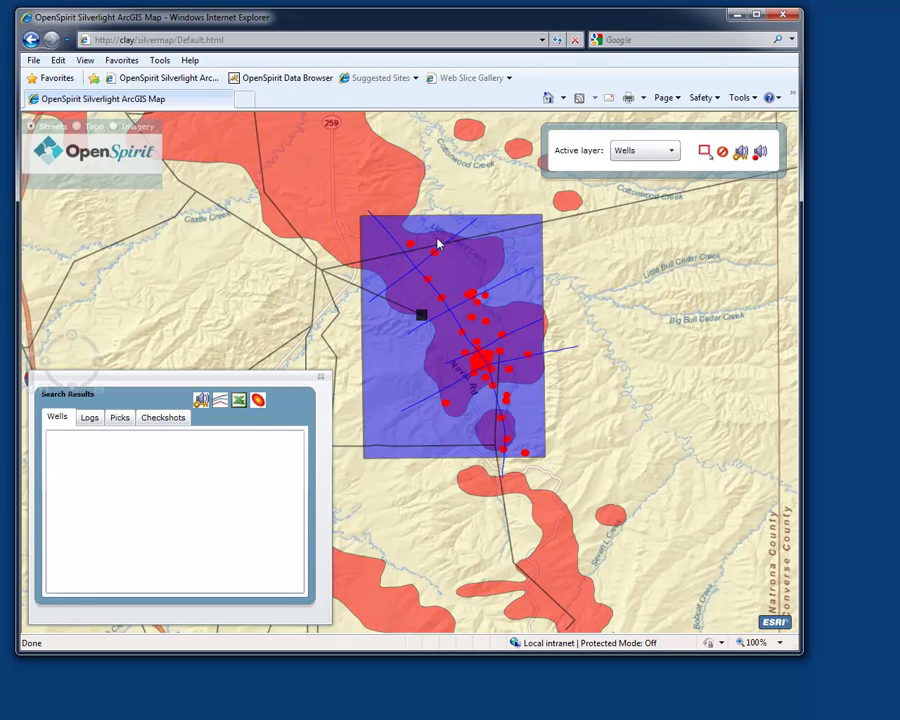
- View the wells over the Imagery basemap, then switch back to Streets
left_click(114, 127)
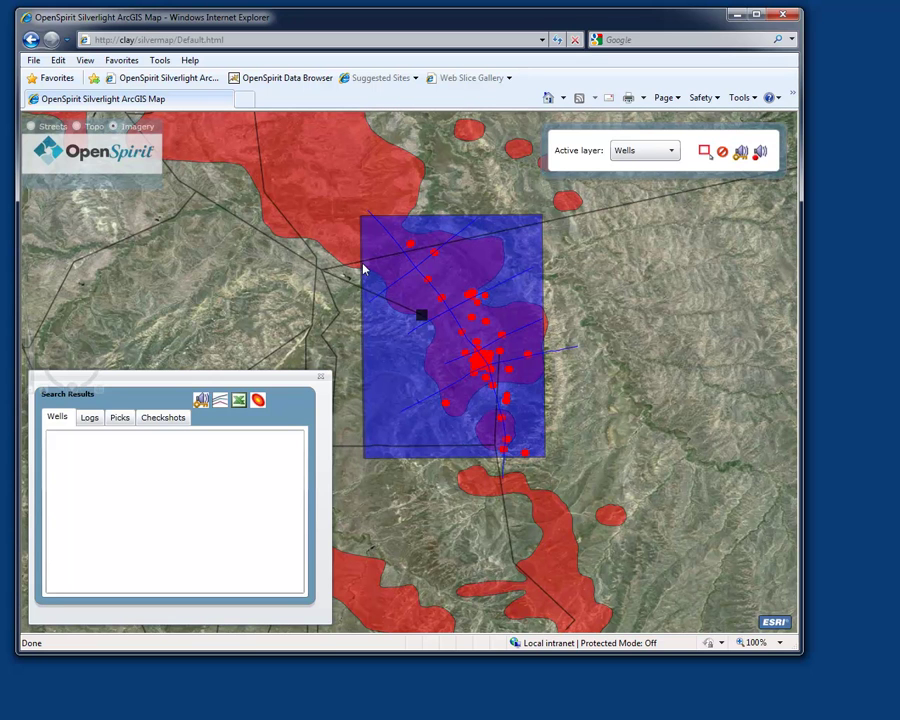
scroll(576, 366, "up", 1)
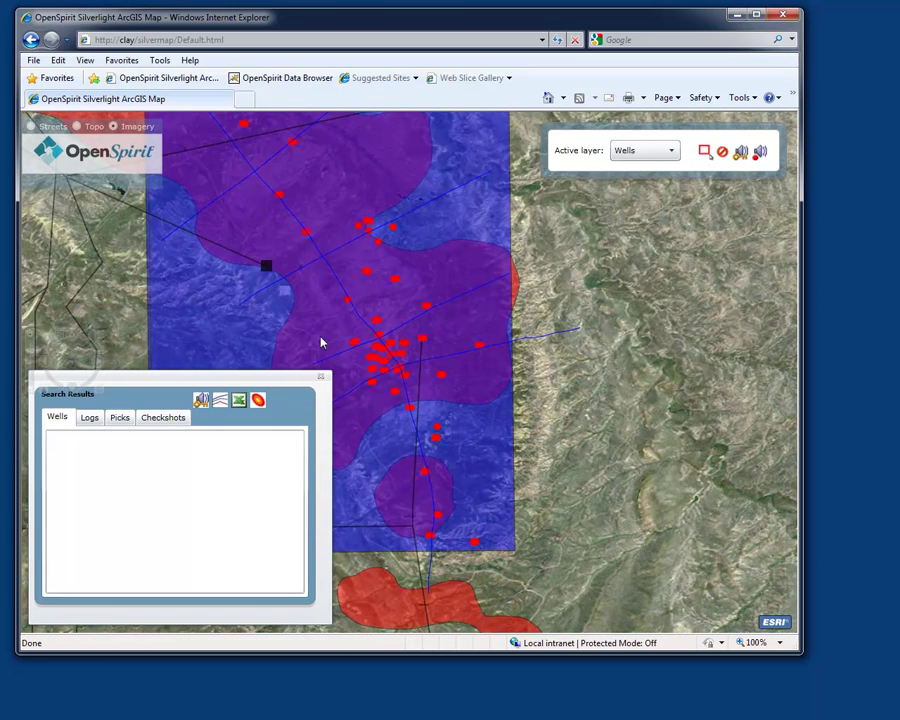
scroll(551, 368, "down", 1)
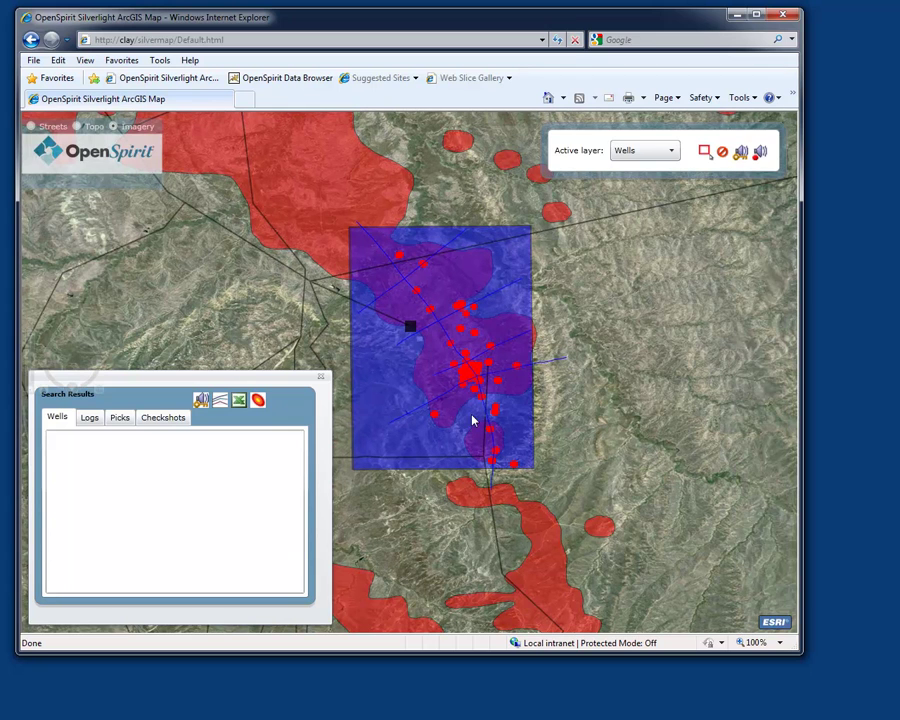
left_click(33, 127)
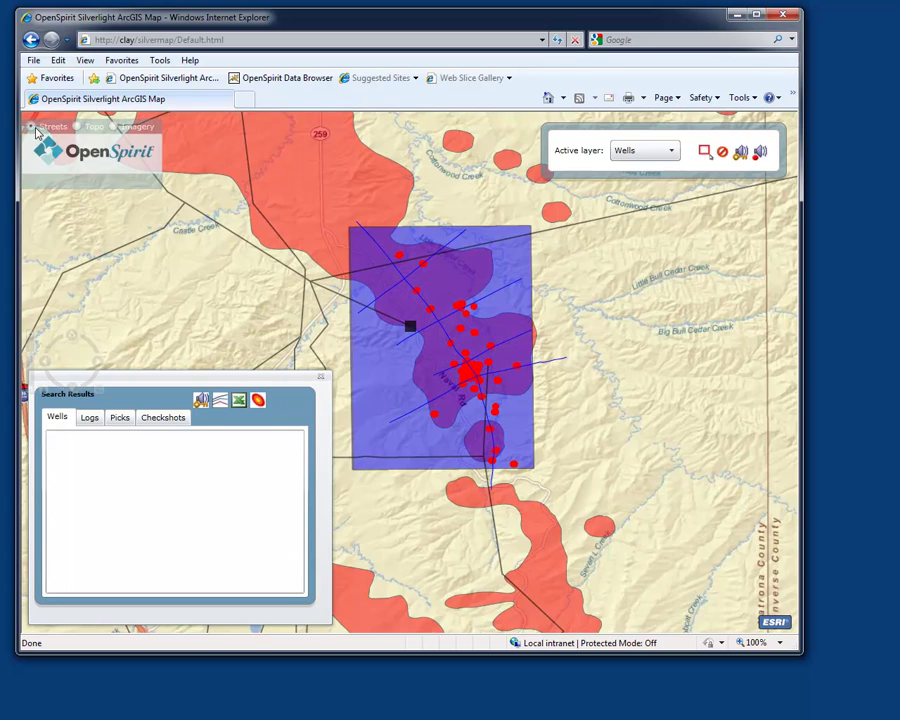
- Keep Wells as the active layer and box-select the upper wells in the blue rectangle
left_click(656, 153)
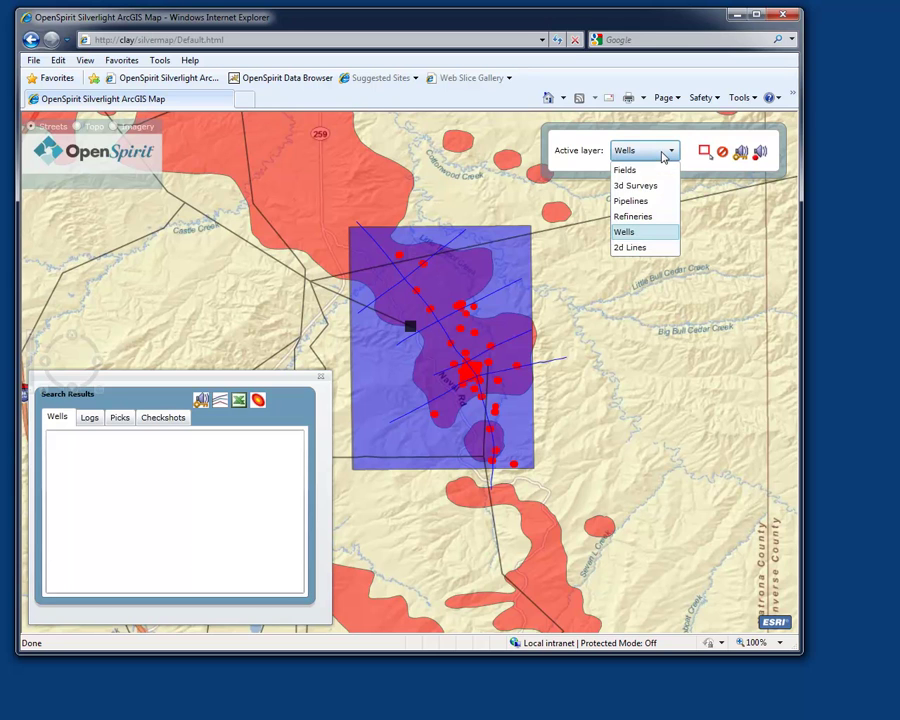
left_click(633, 234)
left_click(703, 150)
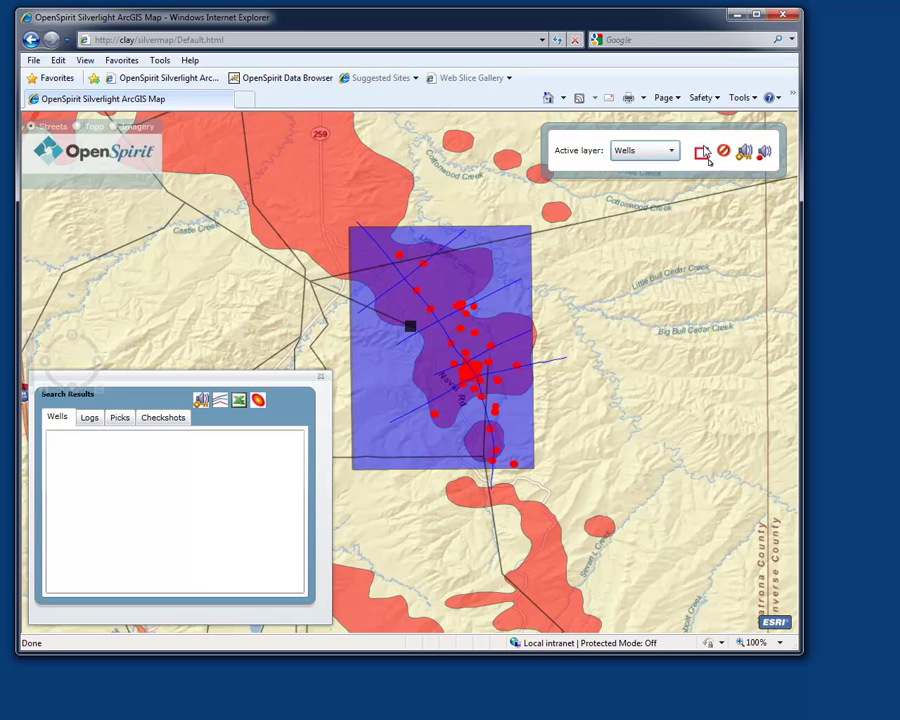
left_click_drag(391, 235, 544, 350)
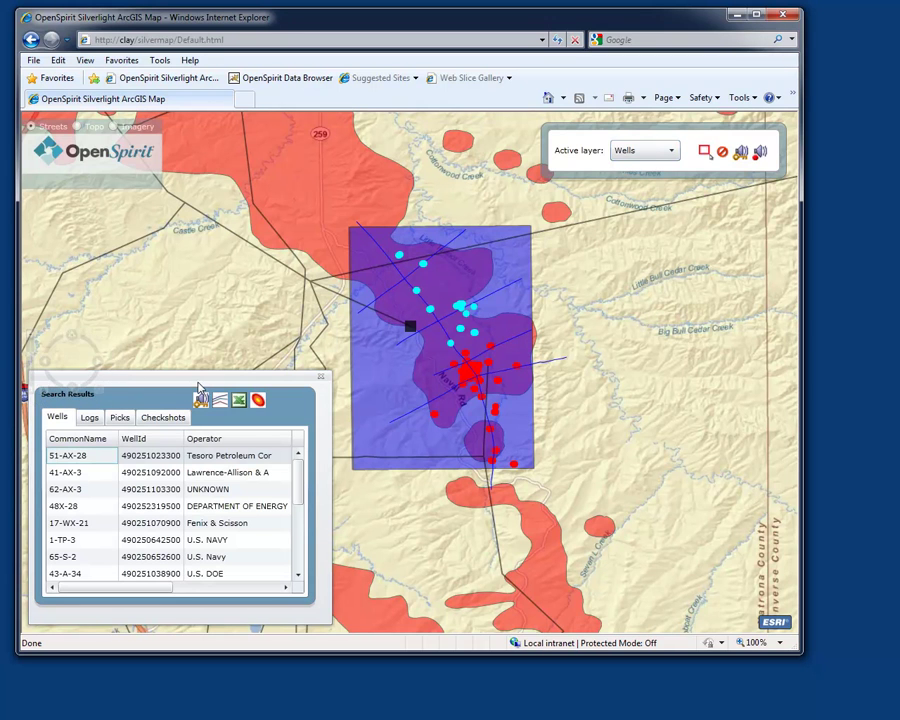
- Select wells 51-AX-28 through 65-S-2 in the Search Results list
left_click_drag(201, 391, 208, 349)
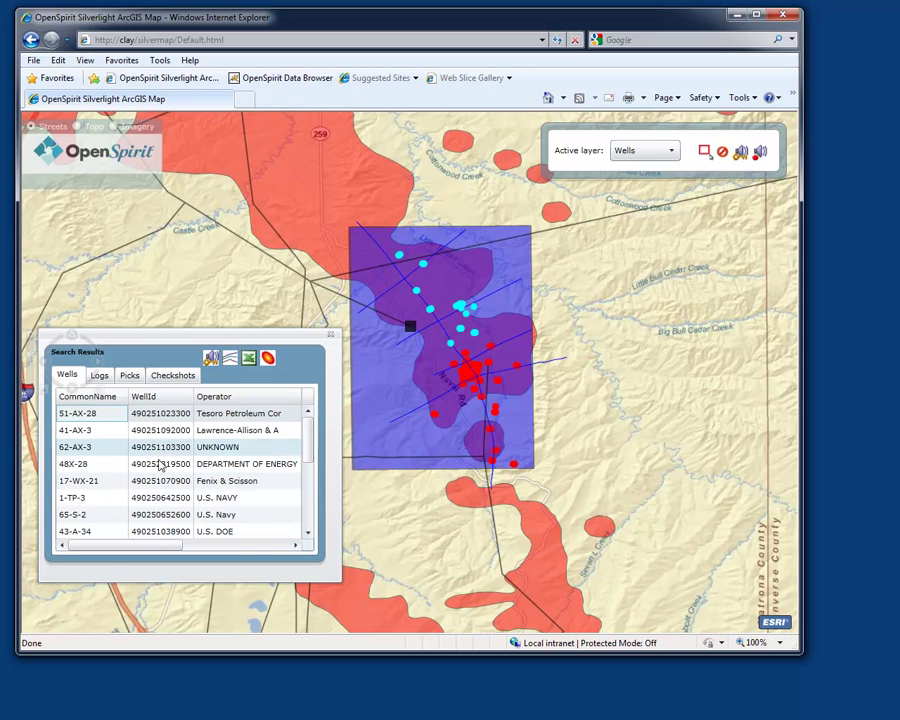
left_click_drag(147, 546, 110, 547)
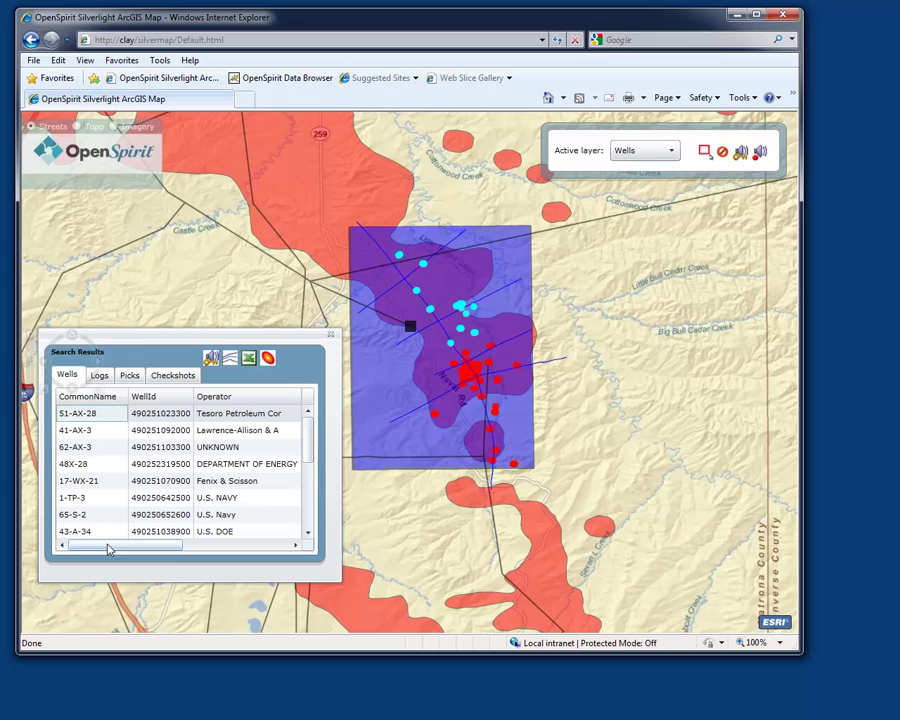
left_click(88, 418)
left_click(88, 514, "shift")
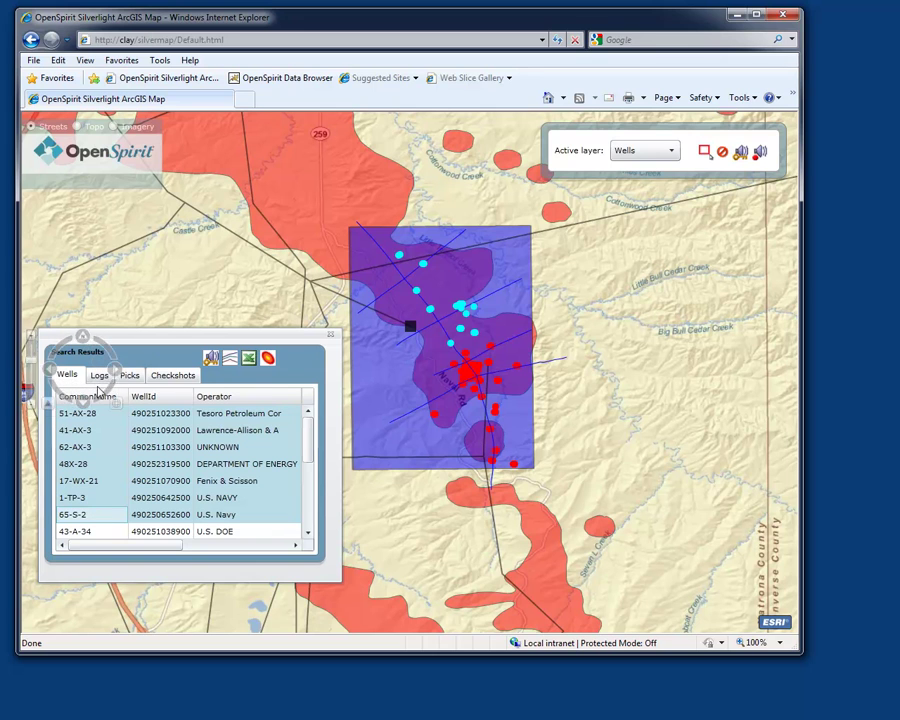
- Plot the GR log of 51-AX-28 from the Logs tab, then minimize the Well Plot window
left_click_drag(167, 346, 160, 398)
left_click(137, 469)
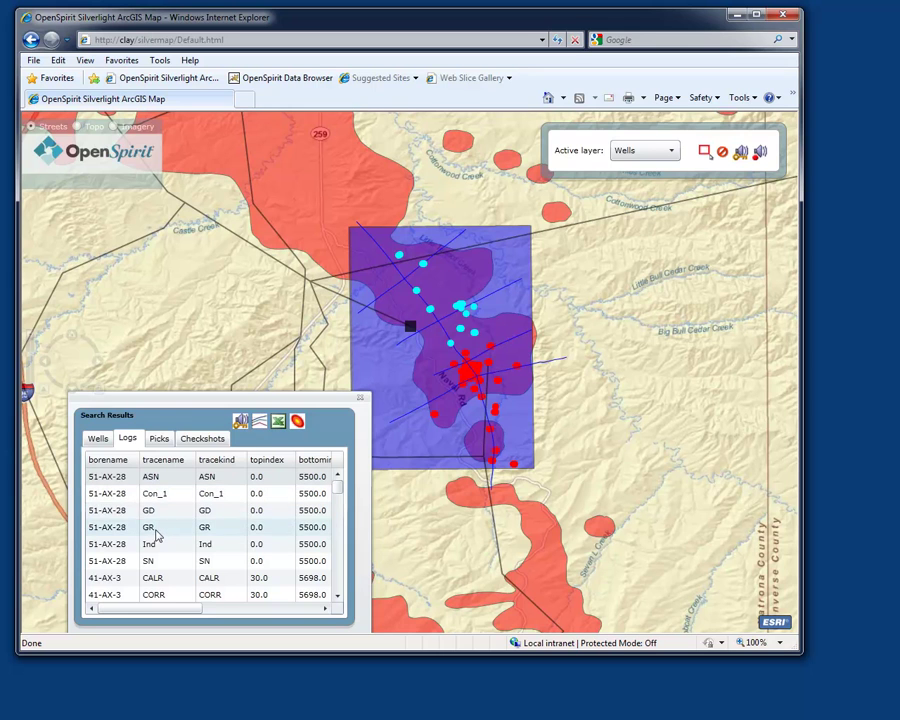
left_click(155, 533)
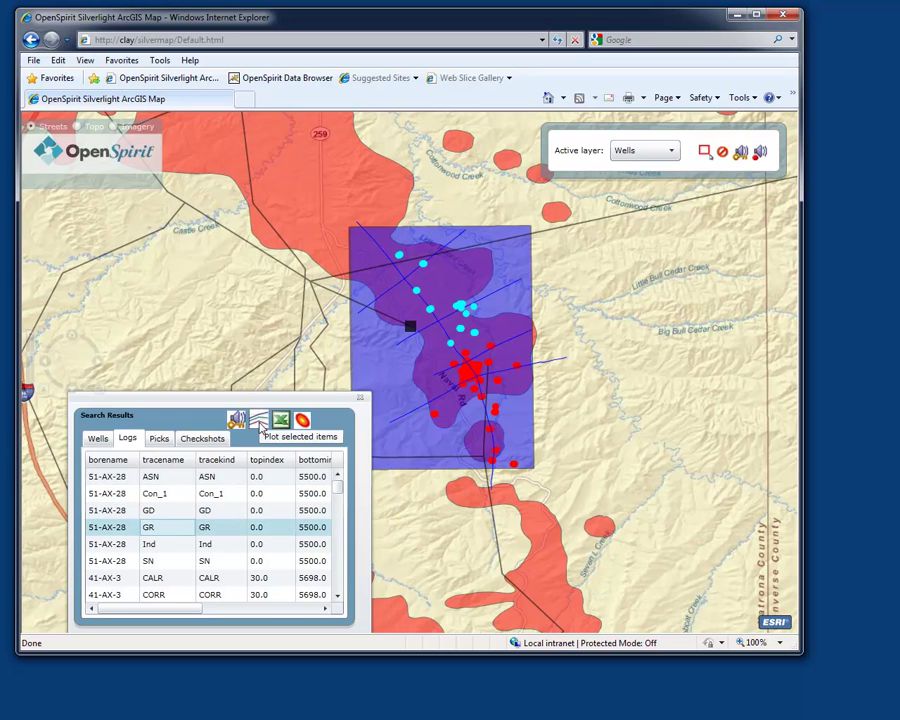
left_click(259, 422)
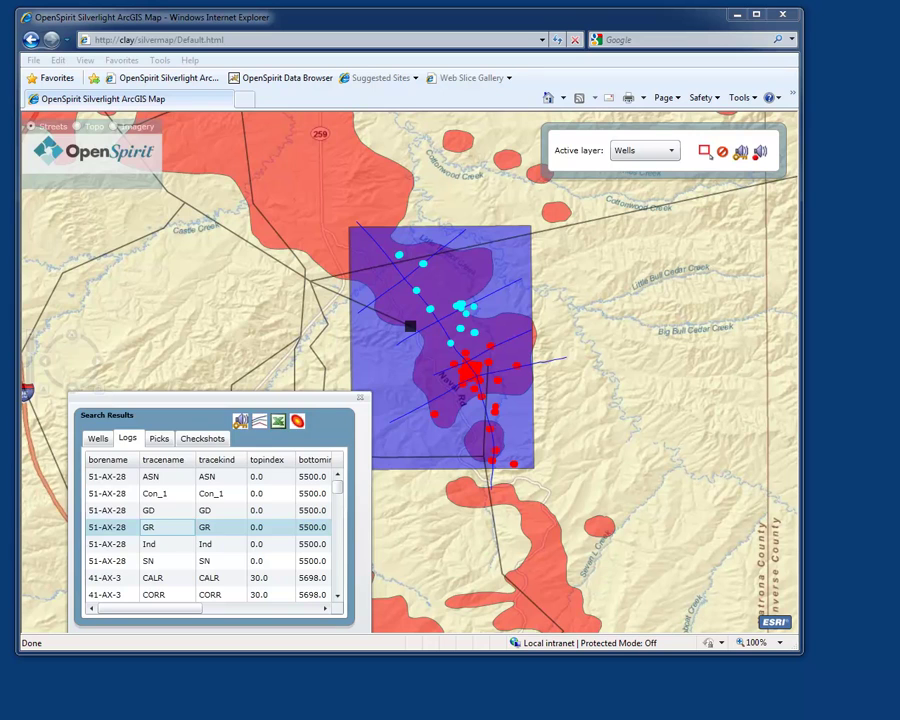
left_click_drag(266, 110, 274, 127)
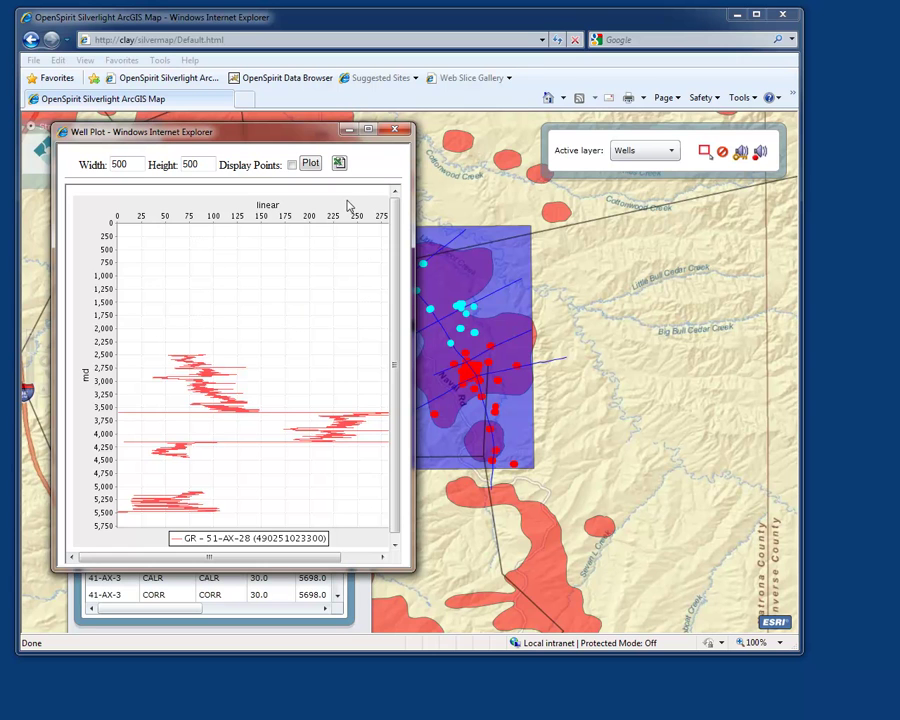
left_click(349, 133)
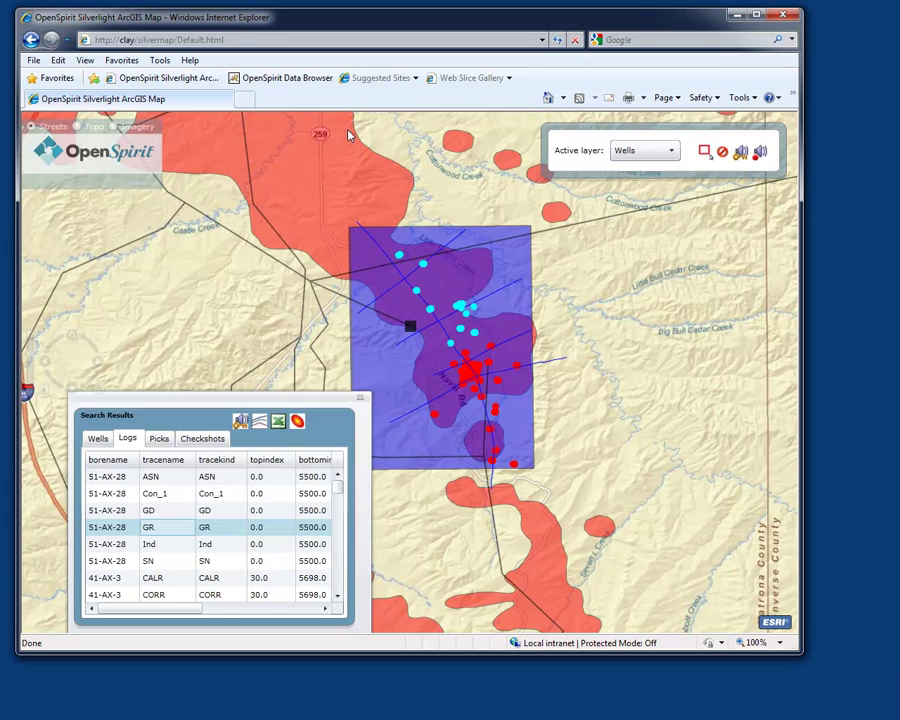
- Open iPoint's Content Overview module, positioned so the browser map stays visible
left_click_drag(285, 28, 352, 37)
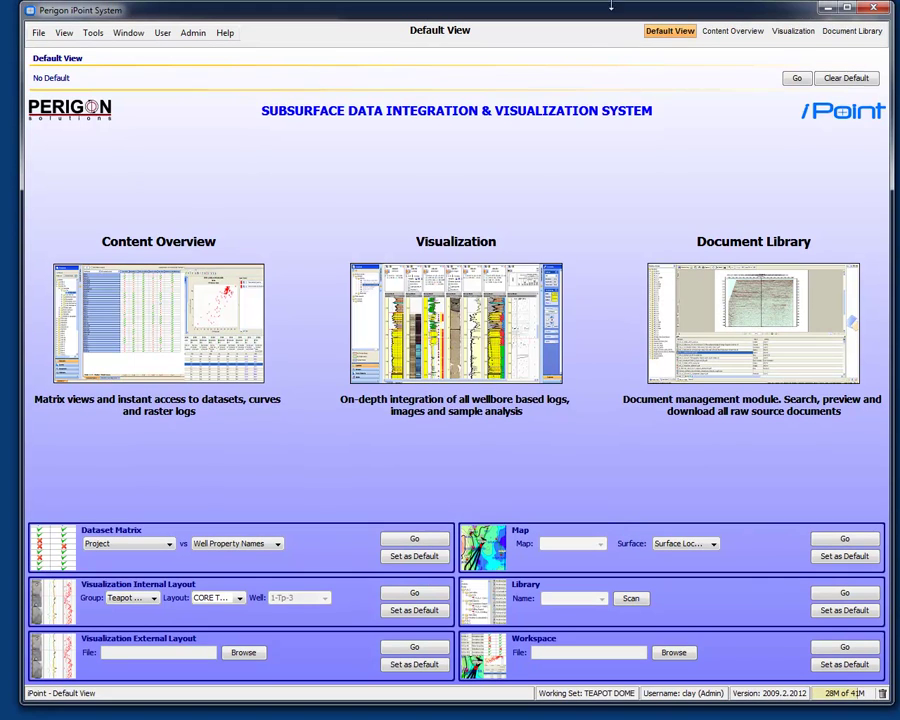
left_click(175, 295)
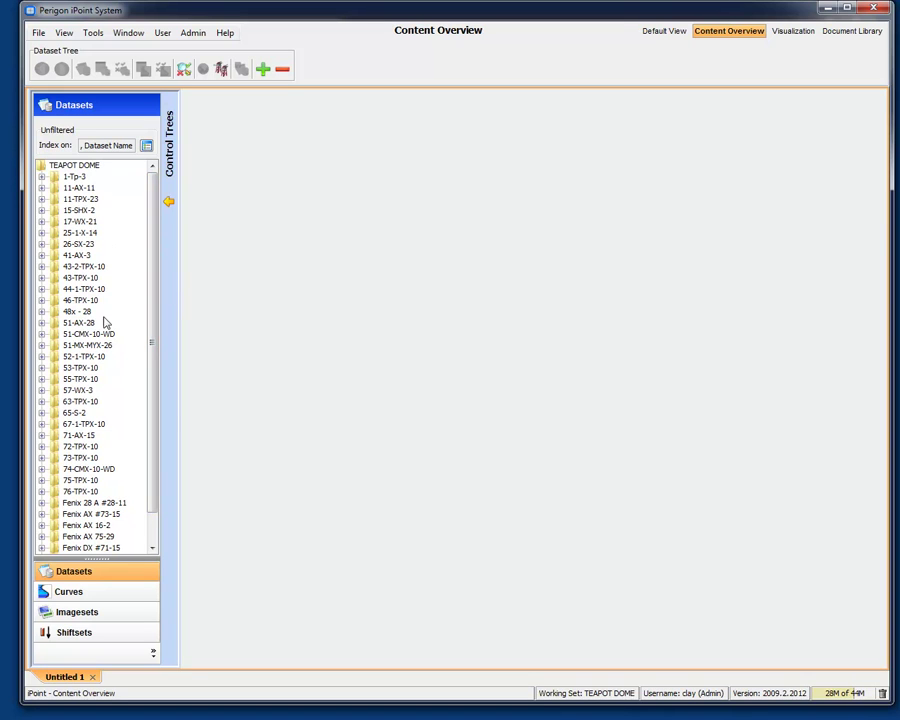
left_click_drag(322, 16, 303, 297)
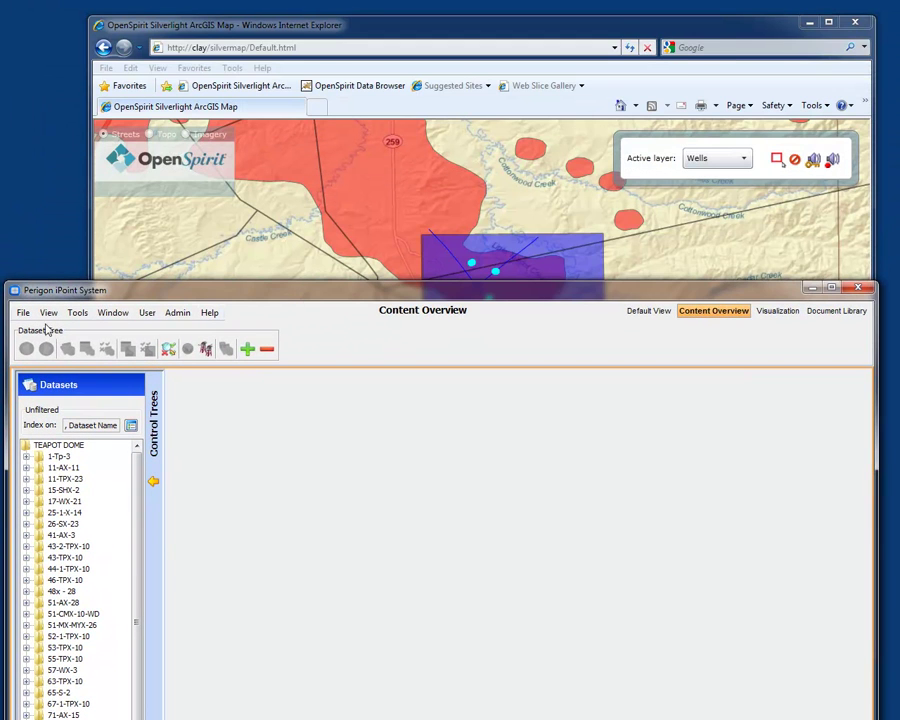
- Show the OpenSpirit toolbar, connect to OpenSpirit, and turn on listening for data selections
left_click(47, 313)
left_click(100, 329)
left_click(296, 345)
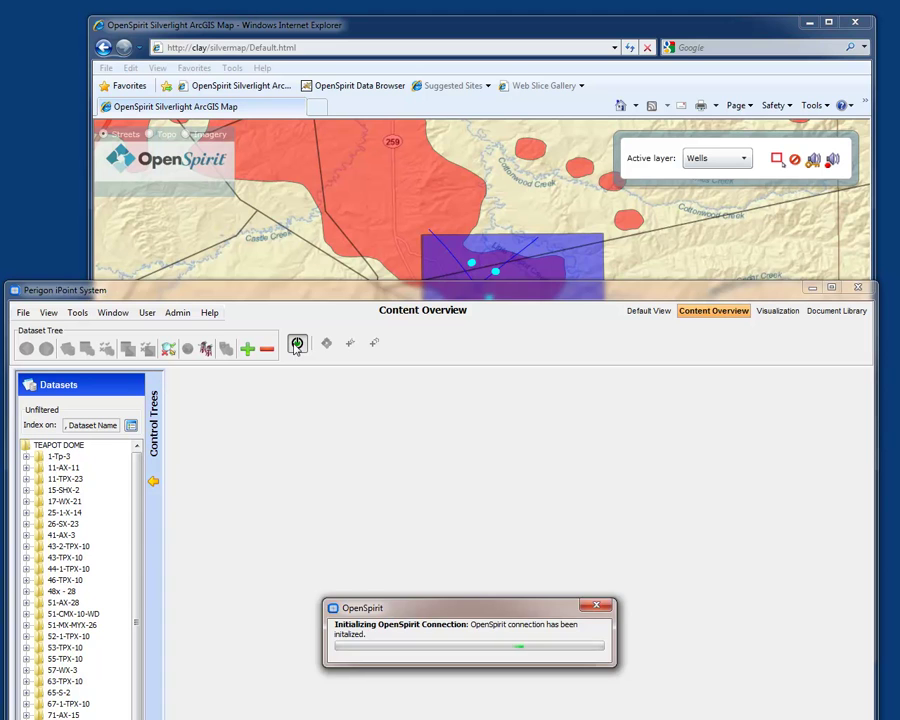
left_click(325, 345)
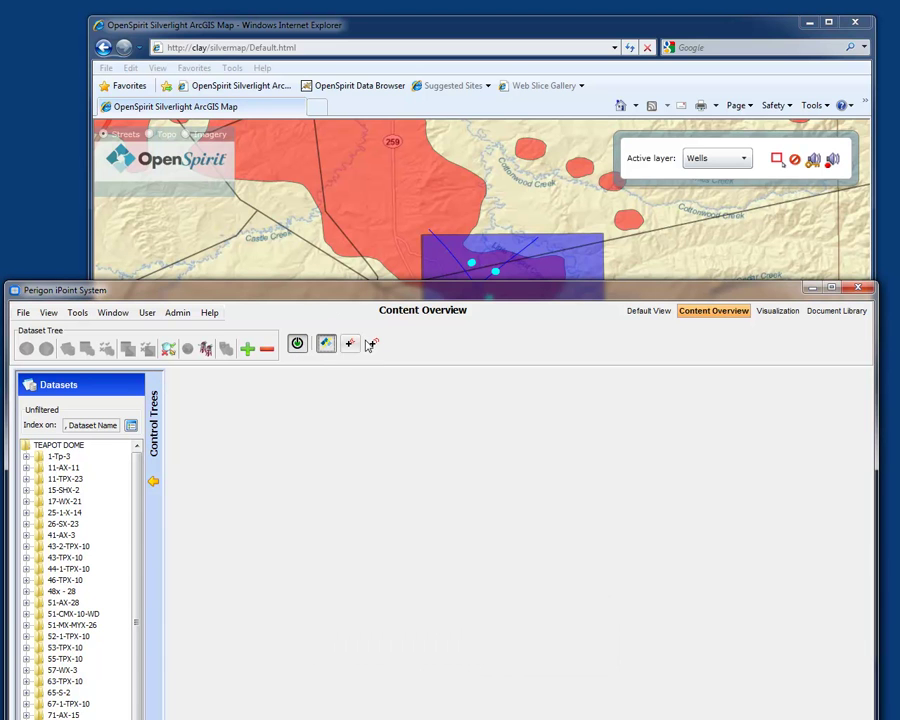
- Send the 48X-28 log traces BS through HDRA as a data selection event to iPoint
left_click(420, 27)
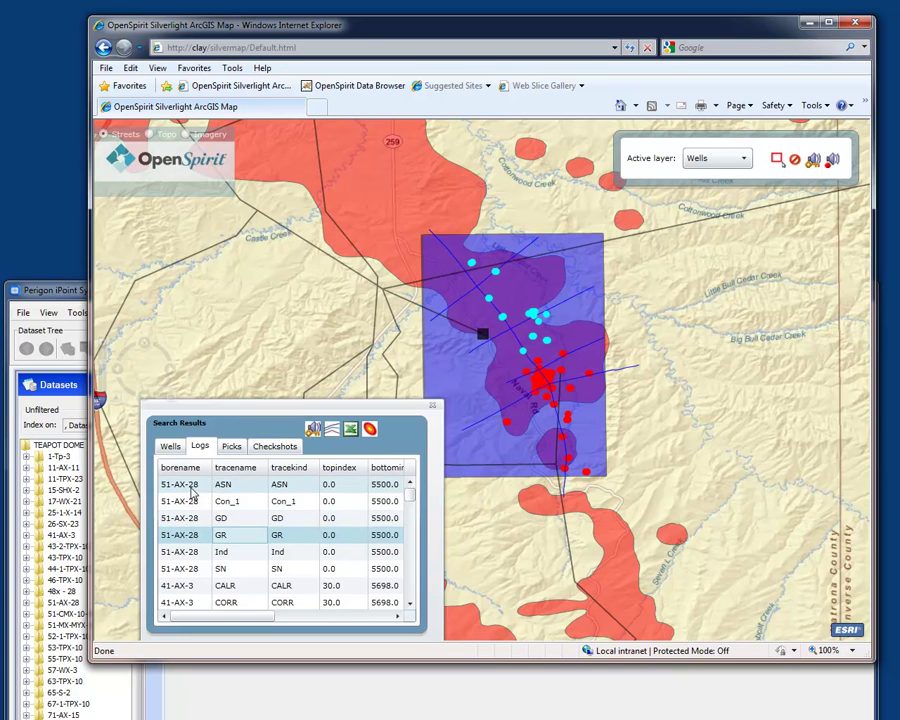
left_click_drag(409, 488, 410, 552)
left_click(183, 566, "shift")
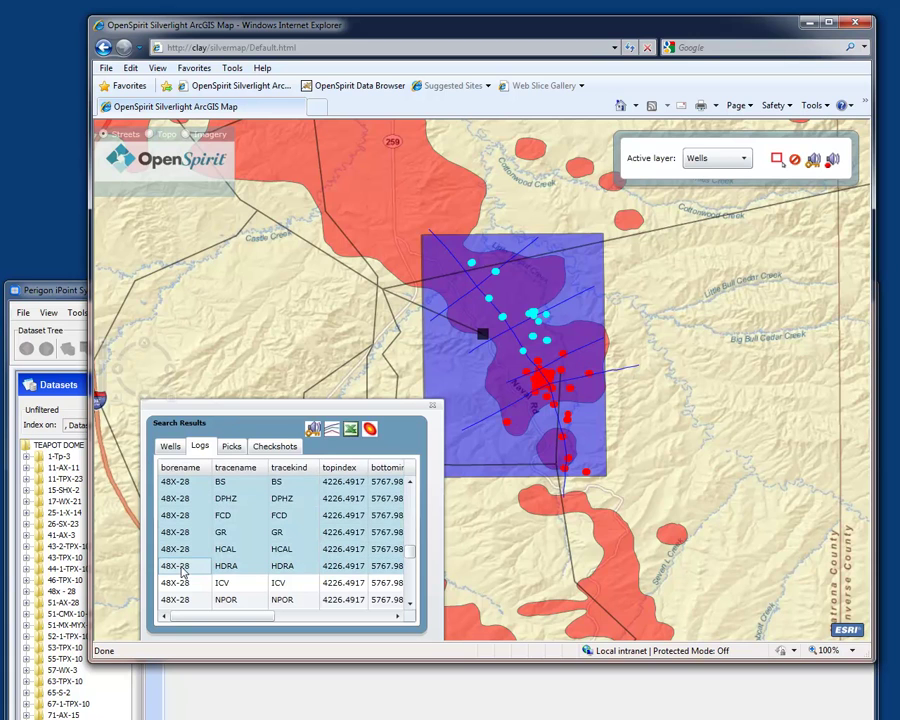
left_click(311, 428)
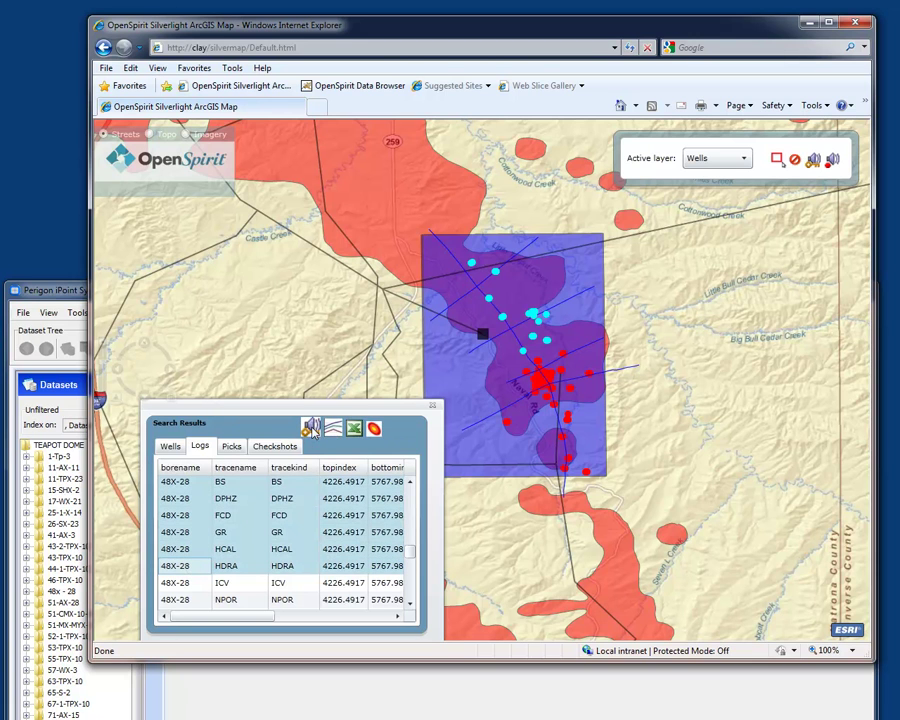
left_click(50, 295)
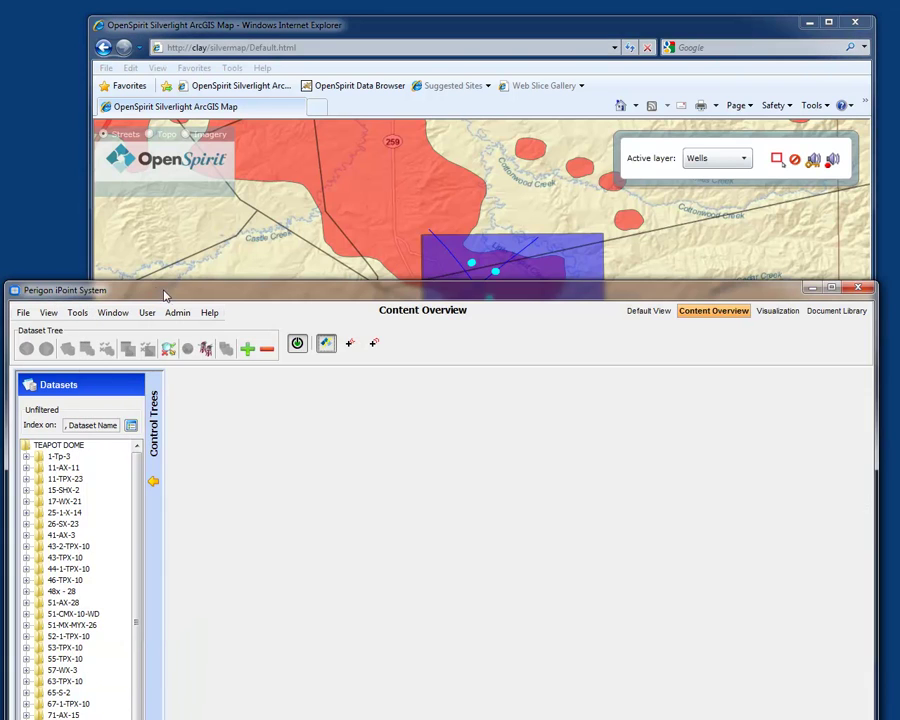
- Display the received logs as a Dataset Matrix for wells 41-AX-3, 48x-28 and 51-AX-28
left_click_drag(165, 295, 177, 118)
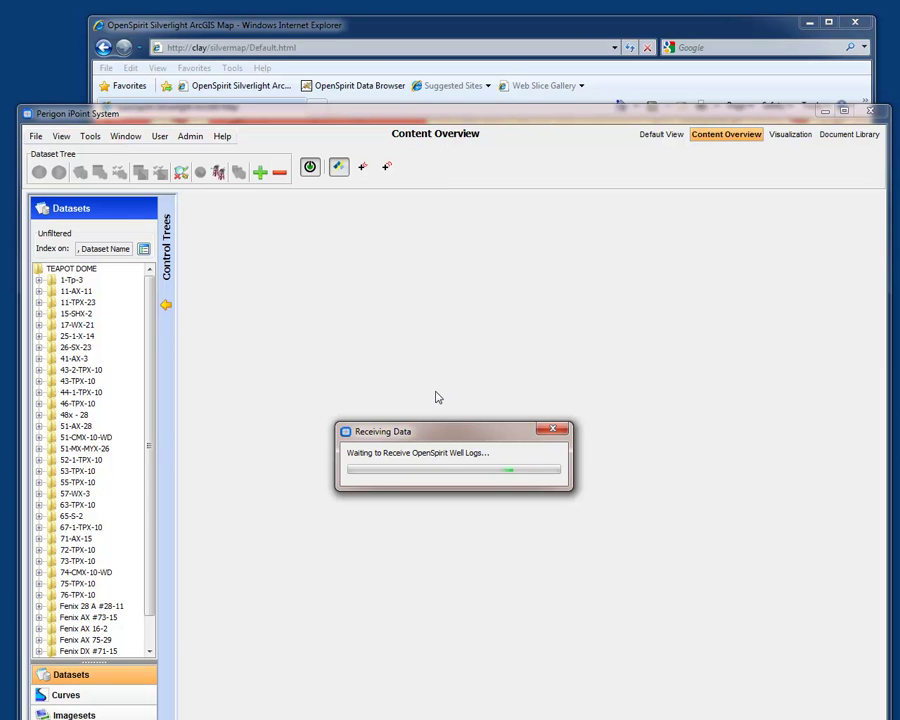
left_click_drag(406, 412, 380, 324)
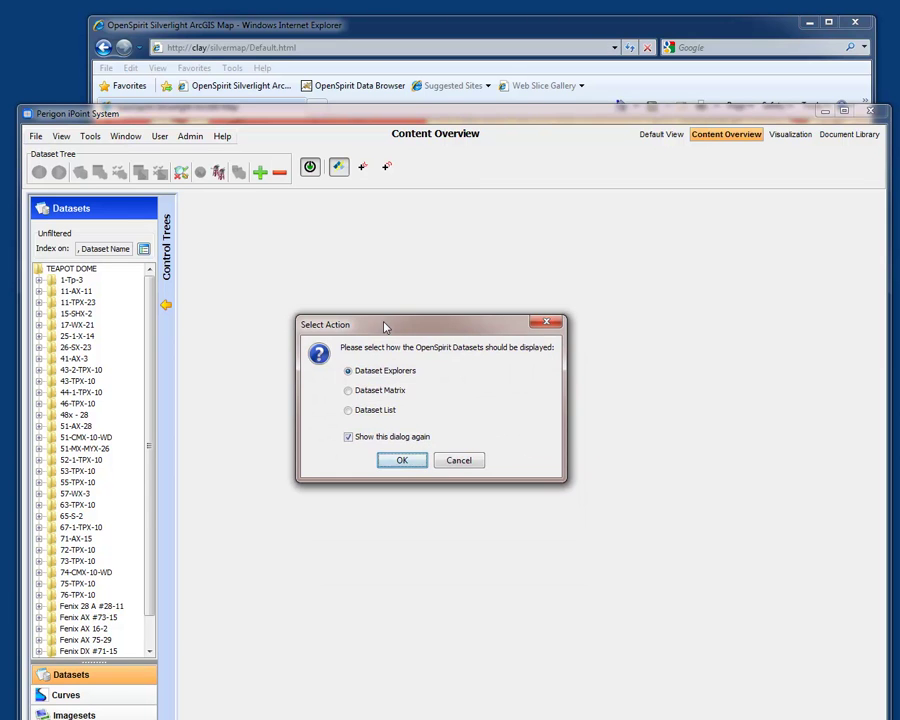
left_click(348, 391)
left_click(402, 461)
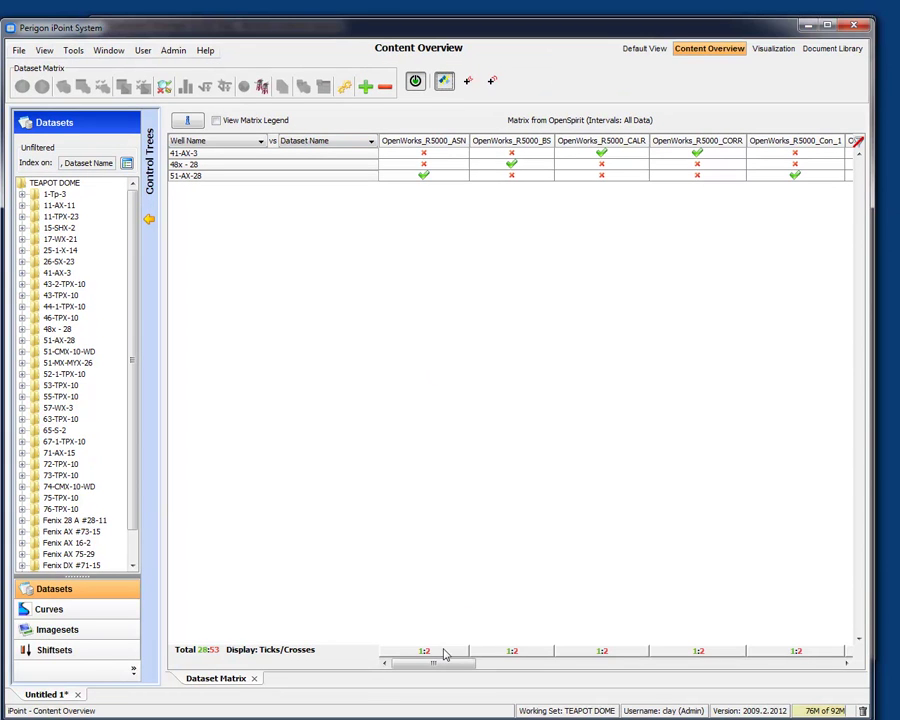
left_click_drag(455, 667, 745, 667)
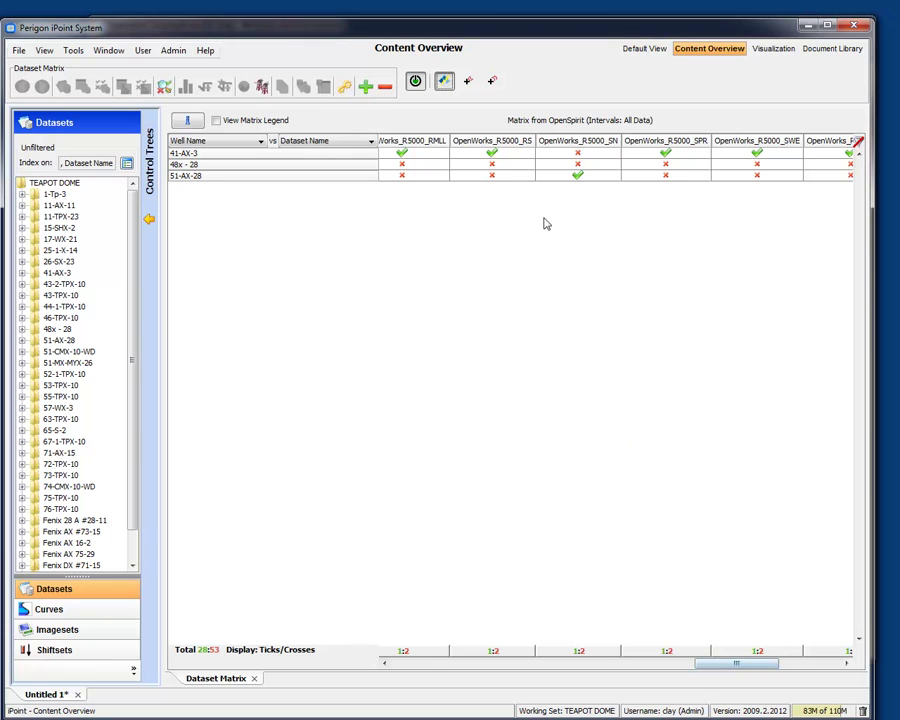
left_click_drag(739, 665, 340, 647)
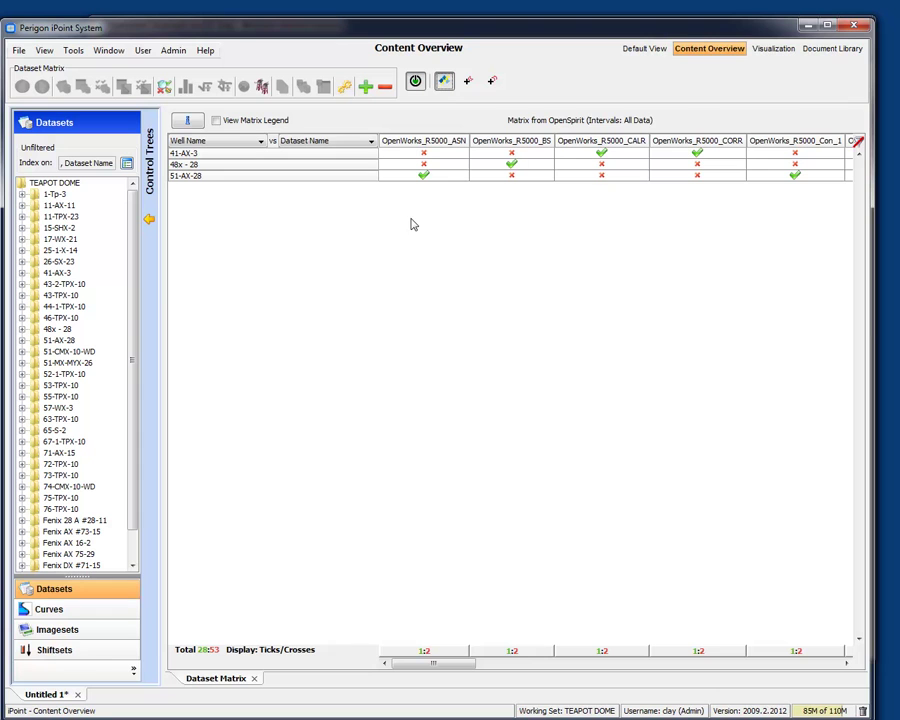
- Set the matrix Header Score display to All, then open the 51-AX-28 ASN dataset
left_click(344, 86)
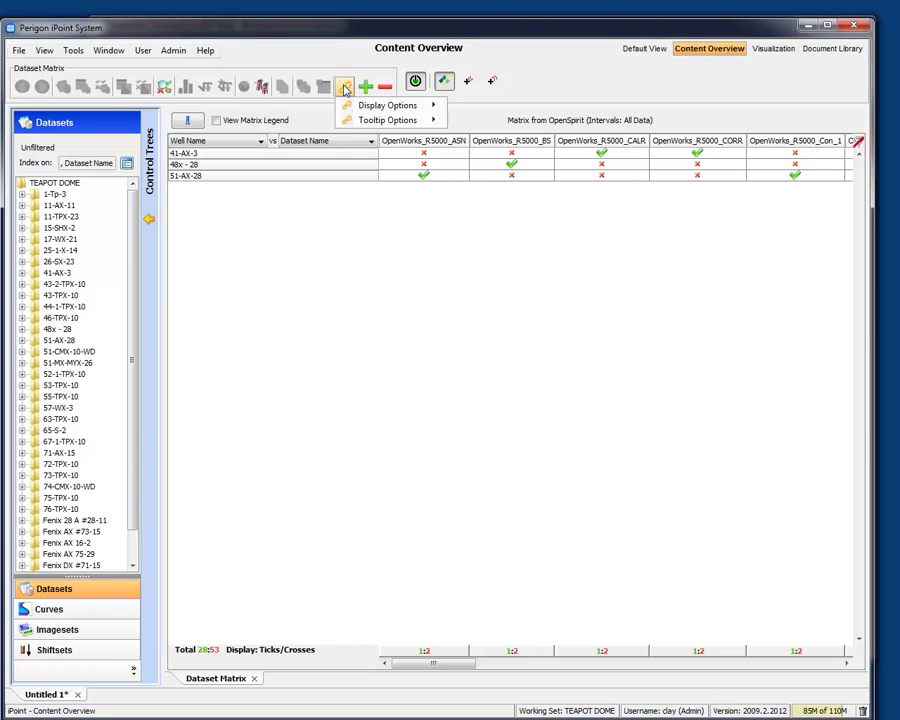
mouse_move(422, 113)
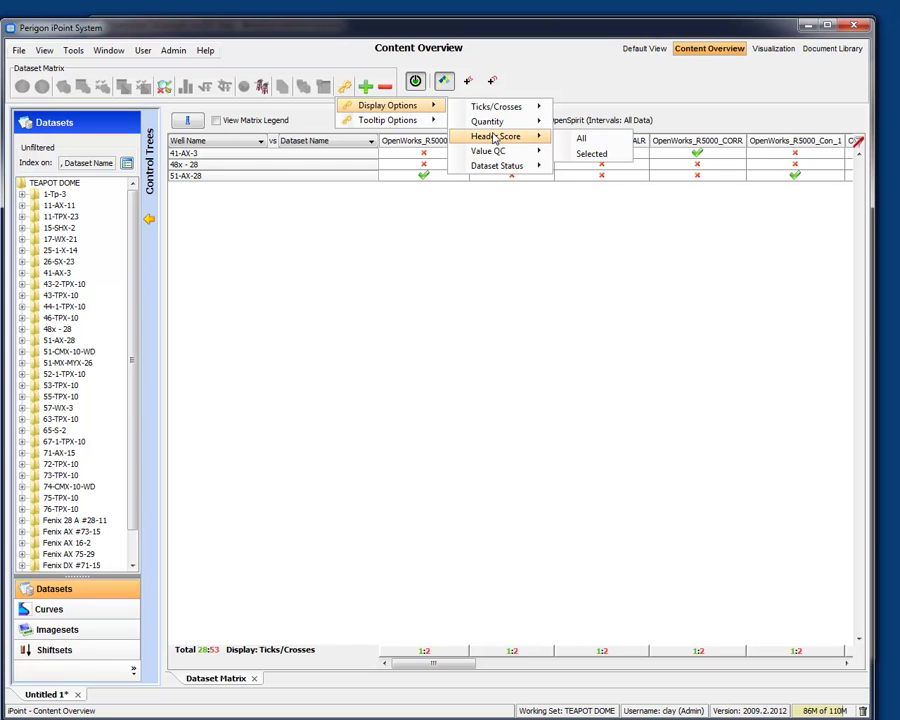
left_click(590, 141)
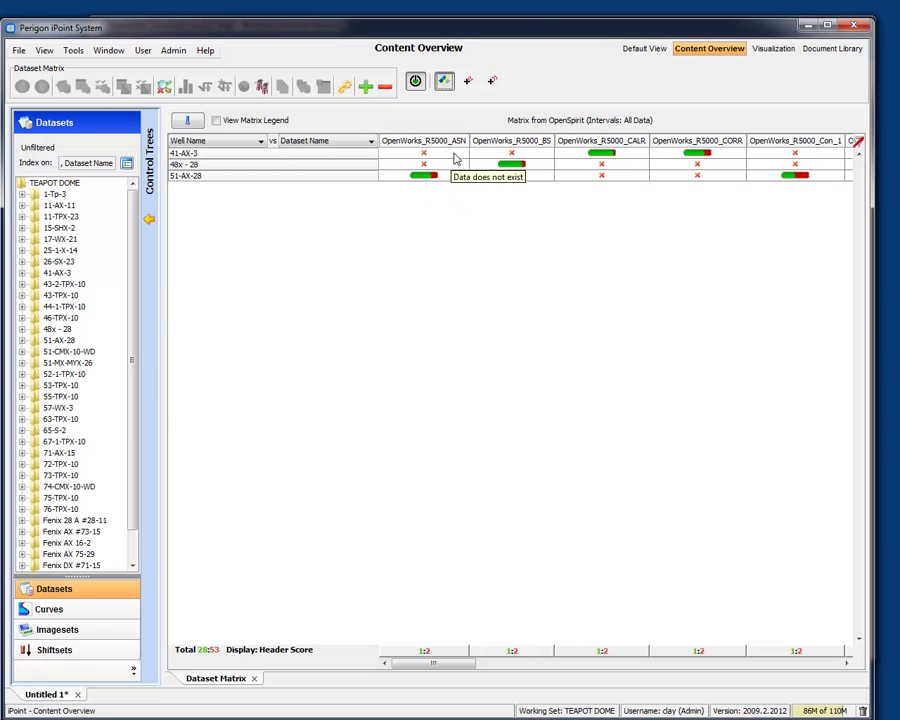
left_click(423, 180)
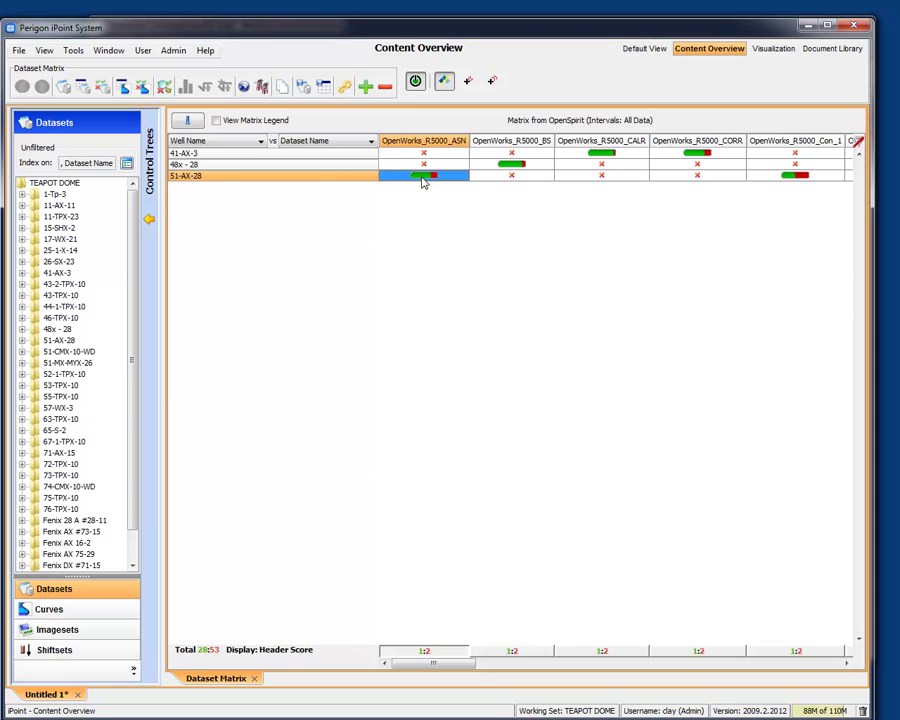
double_click(423, 182)
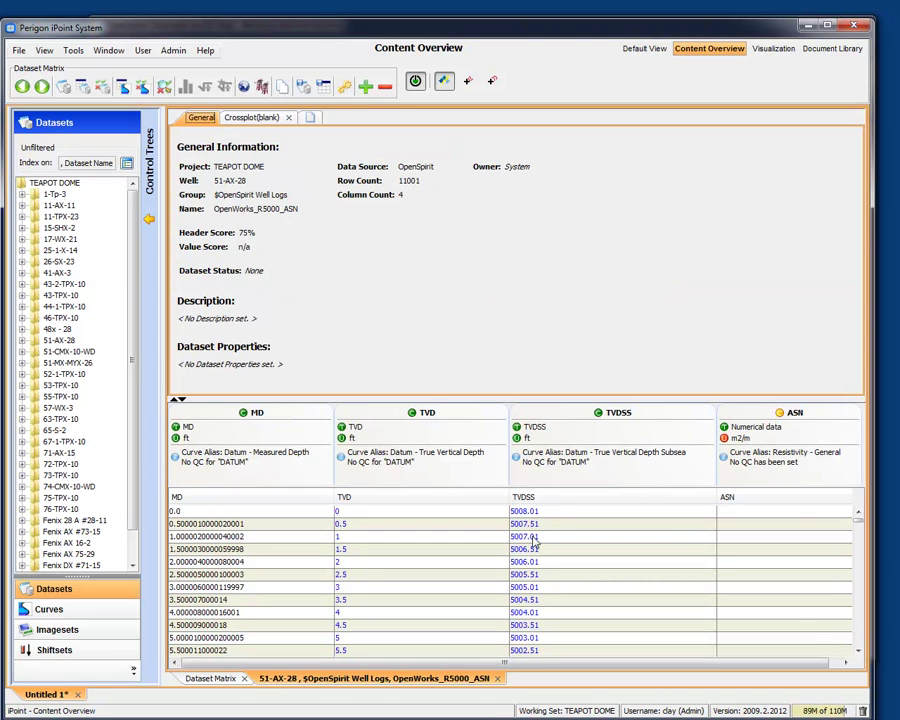
mouse_move(857, 513)
left_mouse_down()
mouse_move(858, 609)
mouse_move(858, 531)
left_mouse_up()
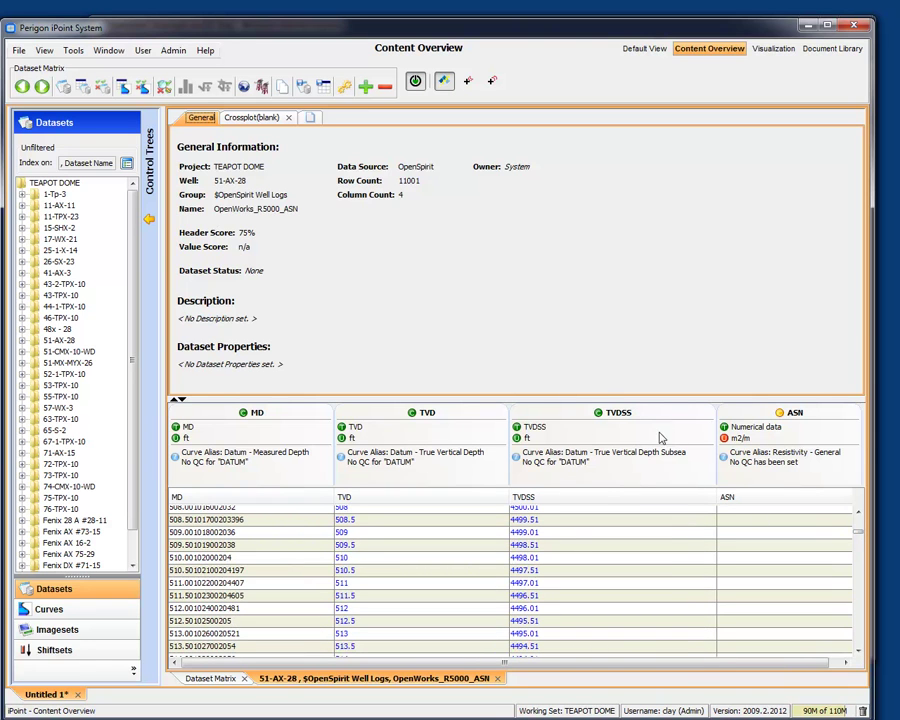
mouse_move(744, 432)
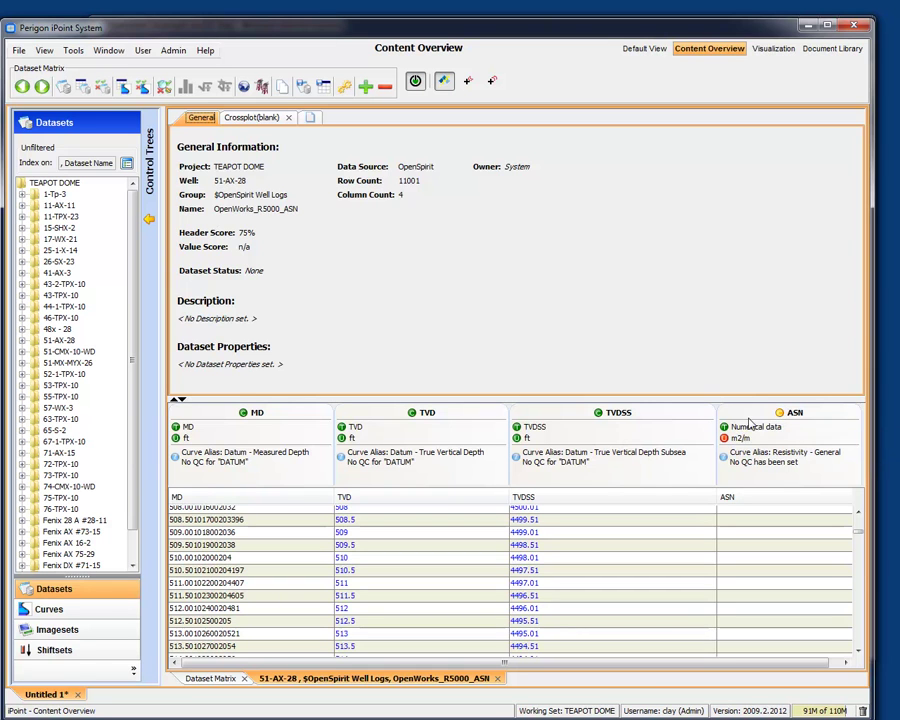
- From the Dataset Matrix, open the 41-AX-3 OpenWorks_R5000_CALR dataset's details
left_click(212, 678)
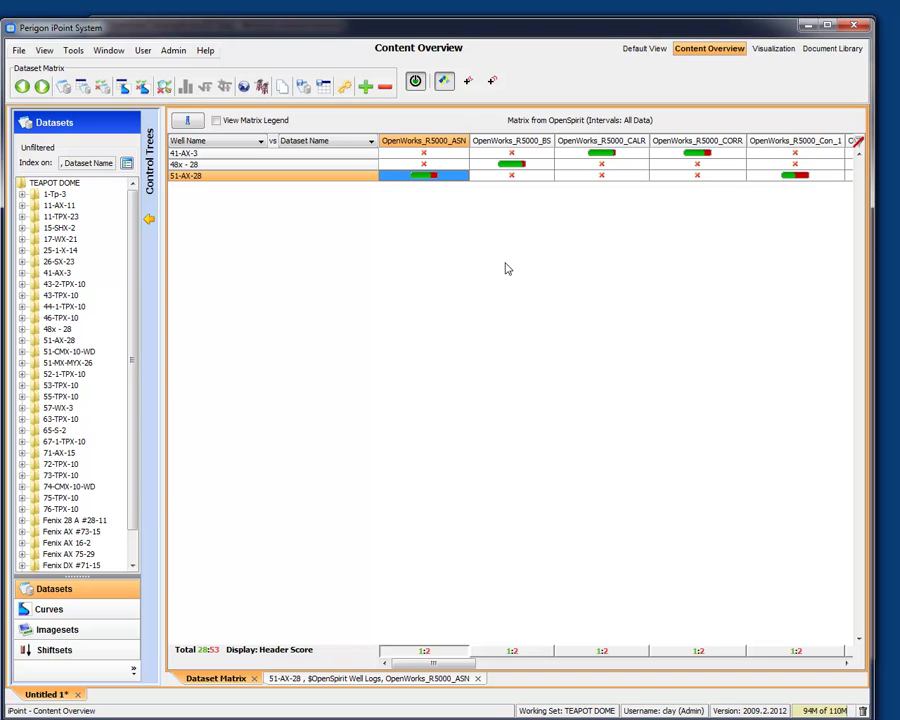
double_click(606, 153)
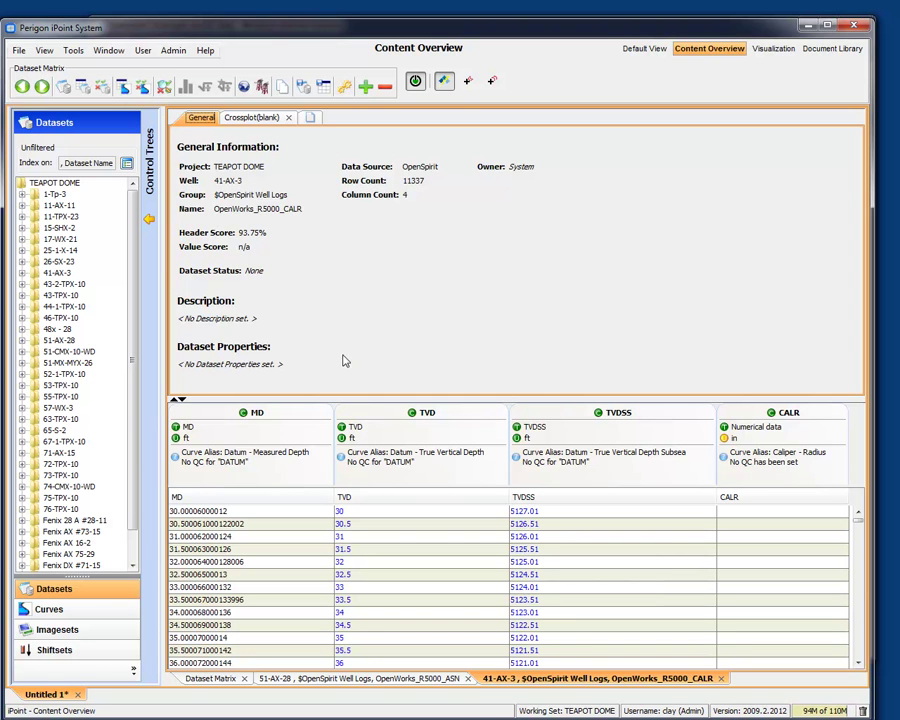
left_click_drag(408, 28, 413, 352)
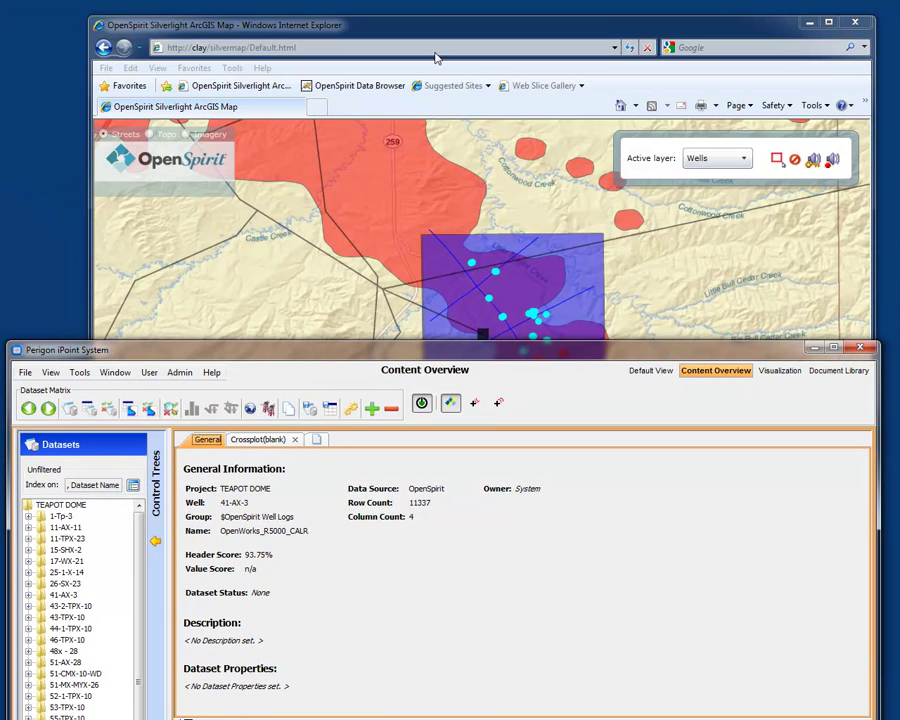
left_click(422, 33)
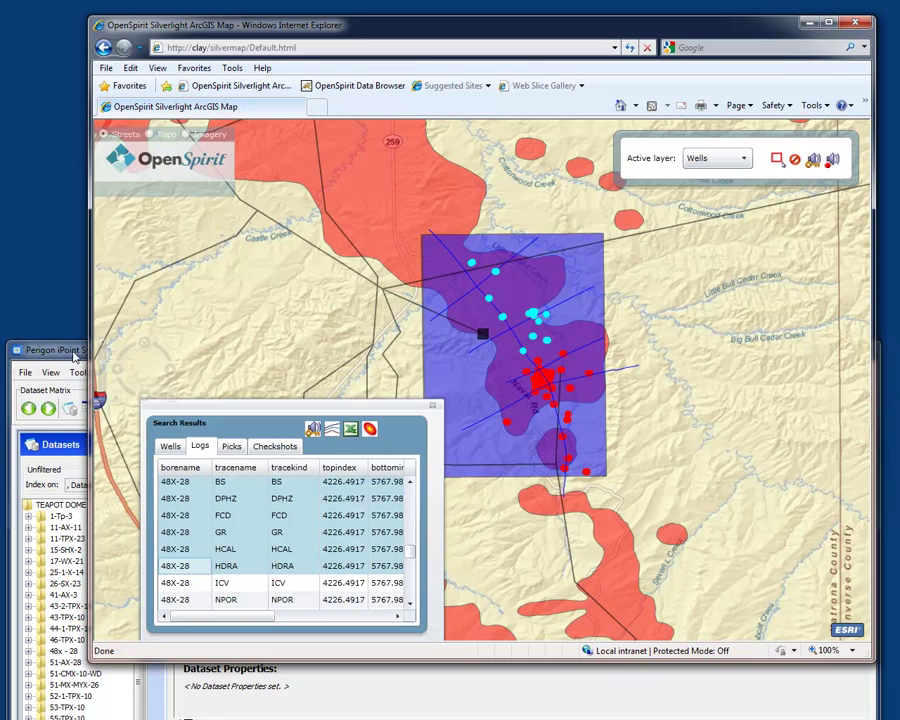
left_click_drag(62, 352, 115, 22)
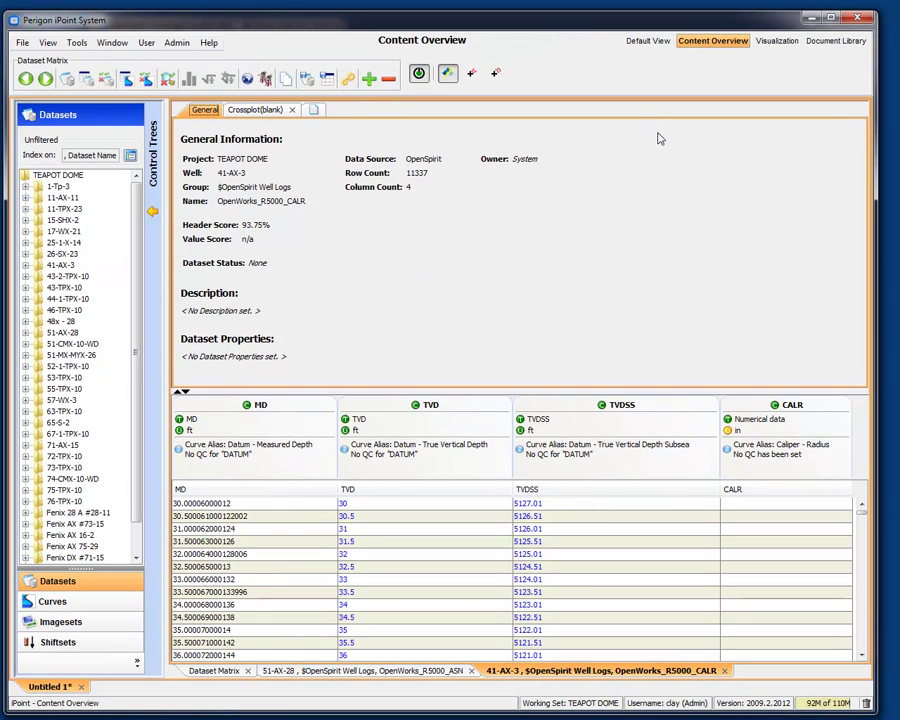
- Switch to the Visualization workspace with three empty tracks, checking the OpenSpirit map alongside
left_click(776, 41)
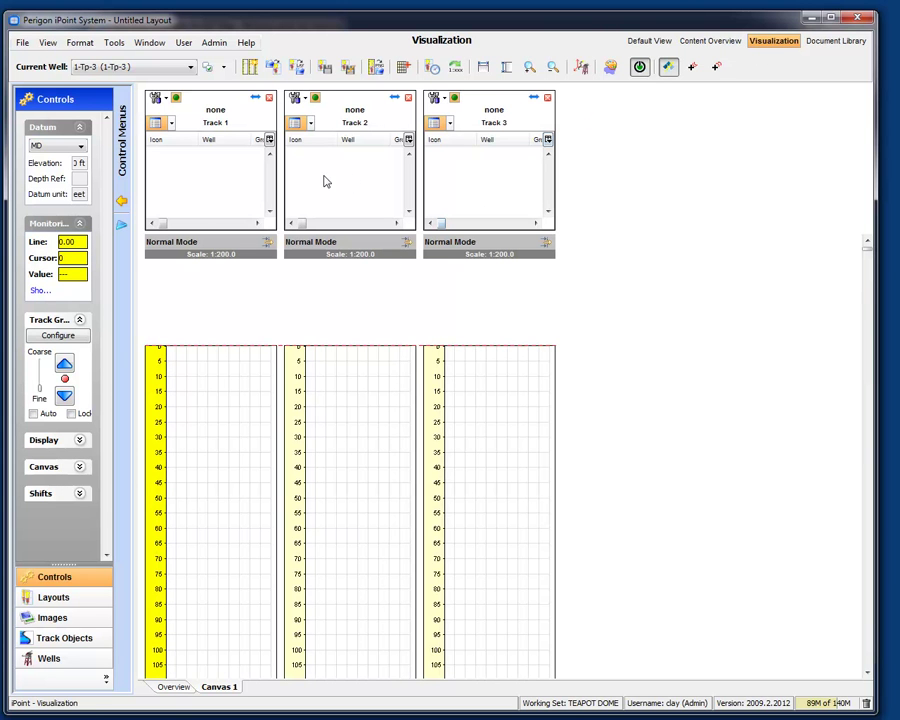
left_click_drag(275, 20, 296, 52)
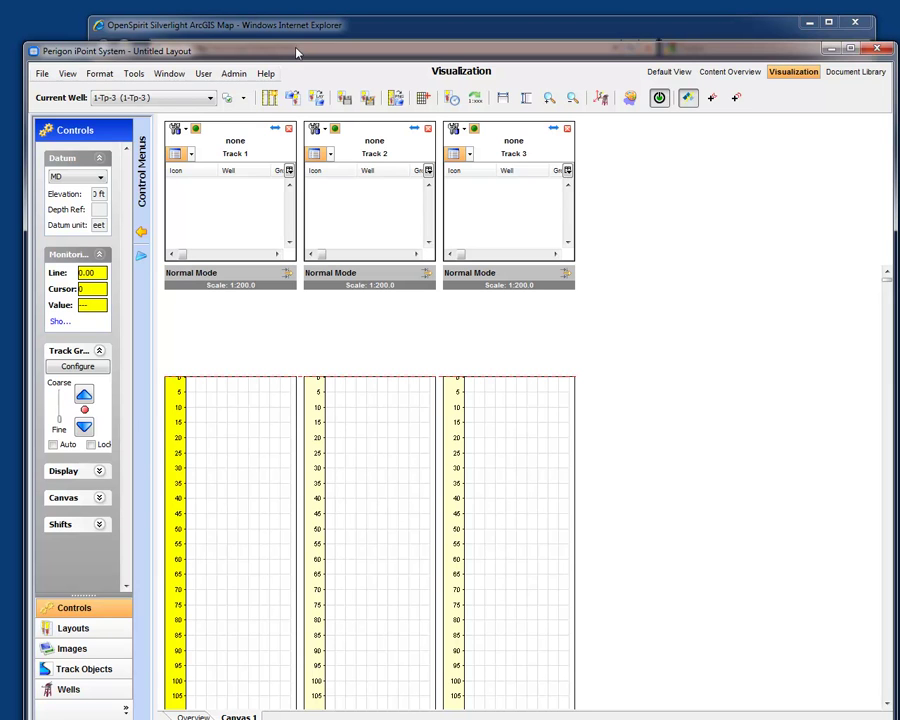
left_click(327, 34)
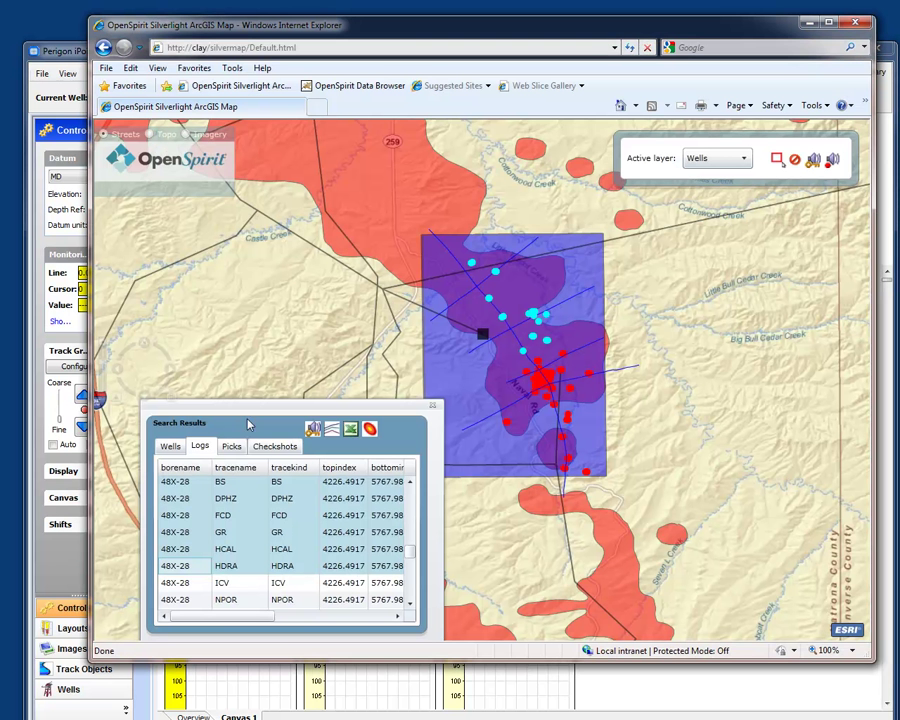
left_click(67, 51)
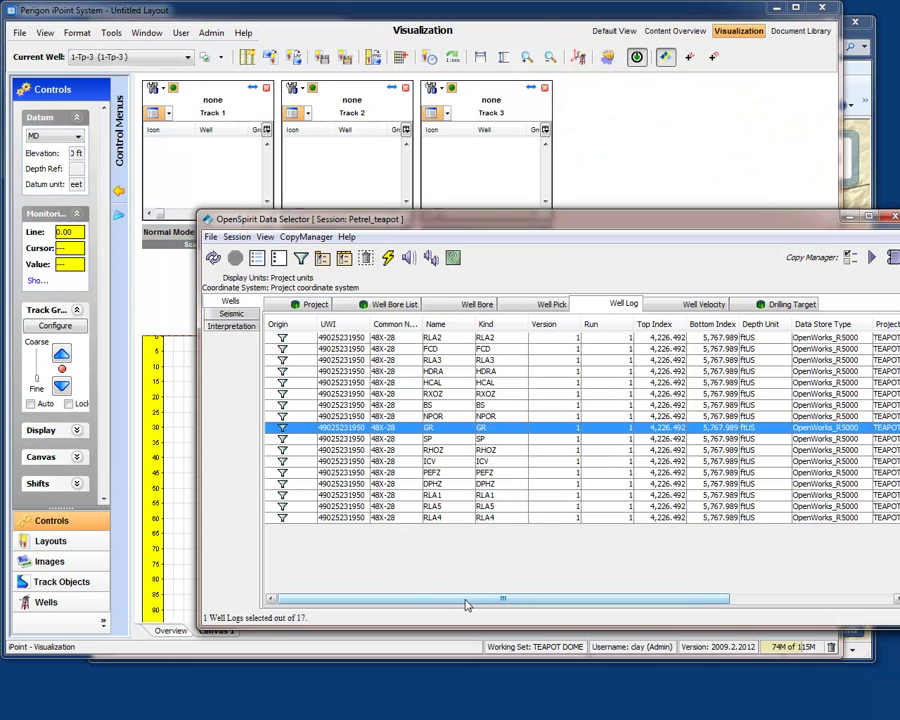
- Drop well 48x-28's GR log from the Data Selector's Well Log tab onto Track 1
left_click_drag(466, 597, 717, 597)
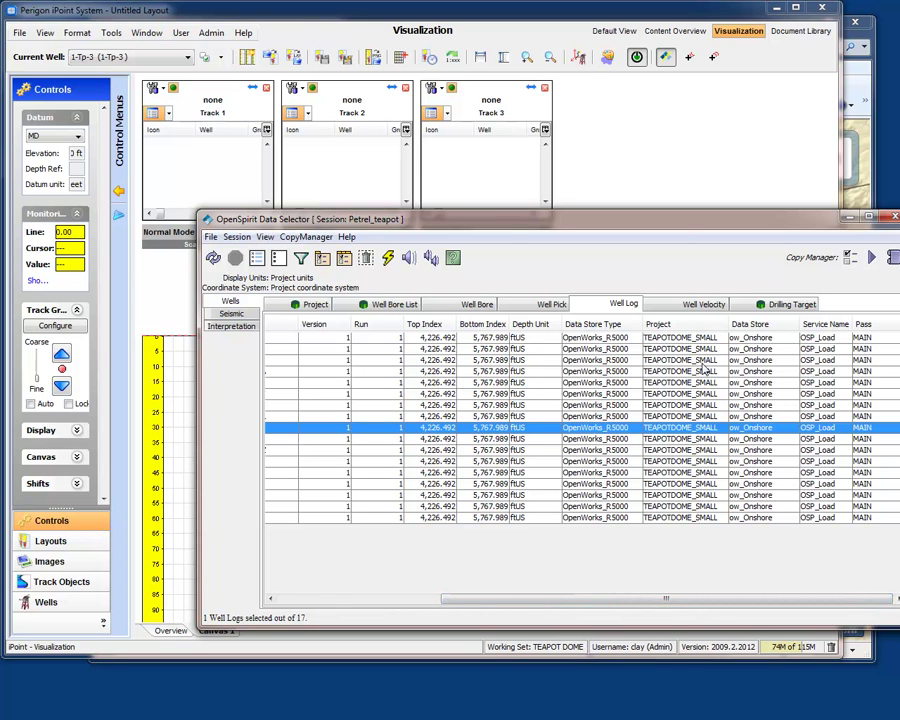
left_click_drag(639, 597, 352, 597)
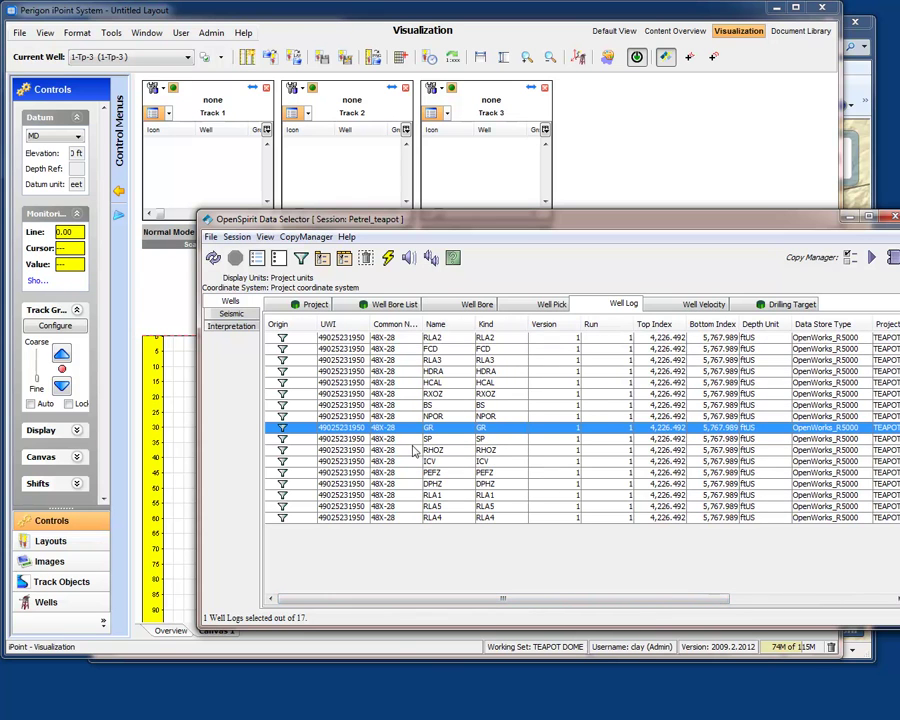
left_click_drag(433, 219, 581, 166)
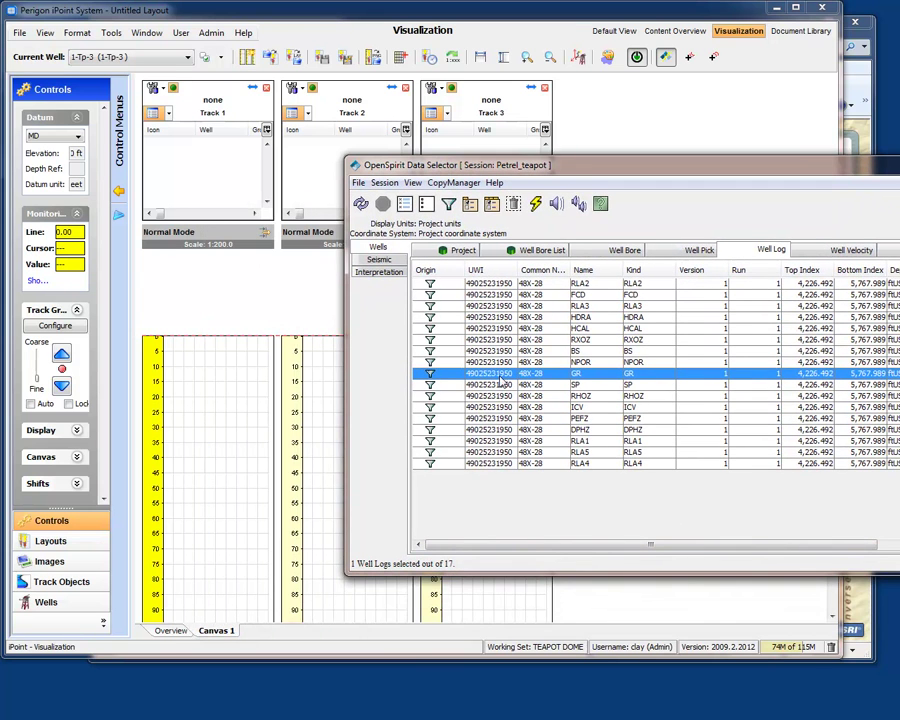
left_click_drag(432, 376, 231, 404)
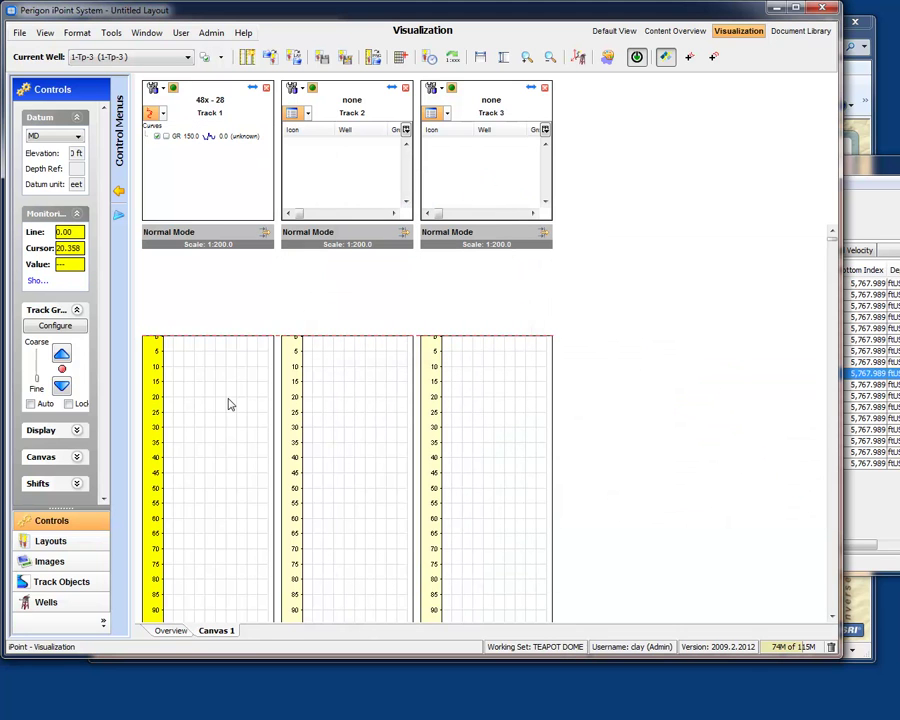
- Jump Track 1 to the top of GR and add the SP curve (0–200 mV) beside it
right_click(220, 143)
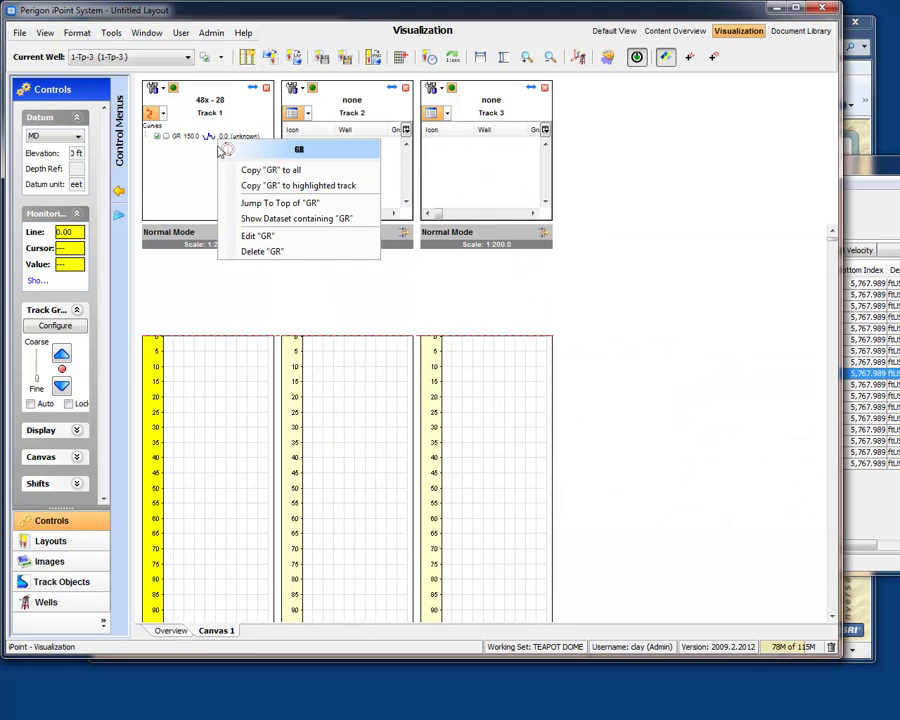
left_click(253, 203)
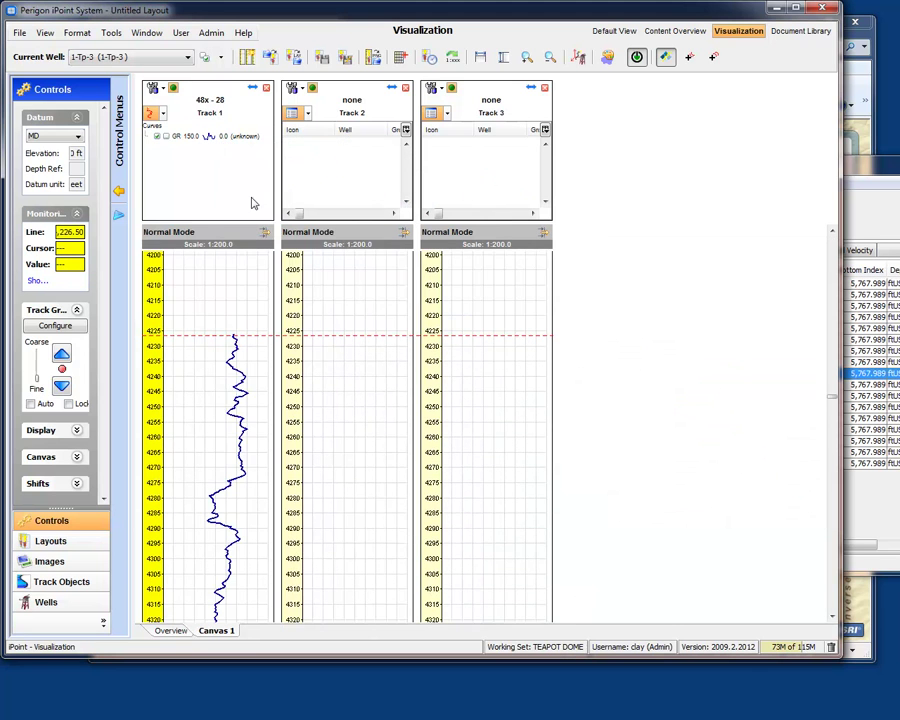
left_click(888, 196)
left_click_drag(575, 384, 218, 412)
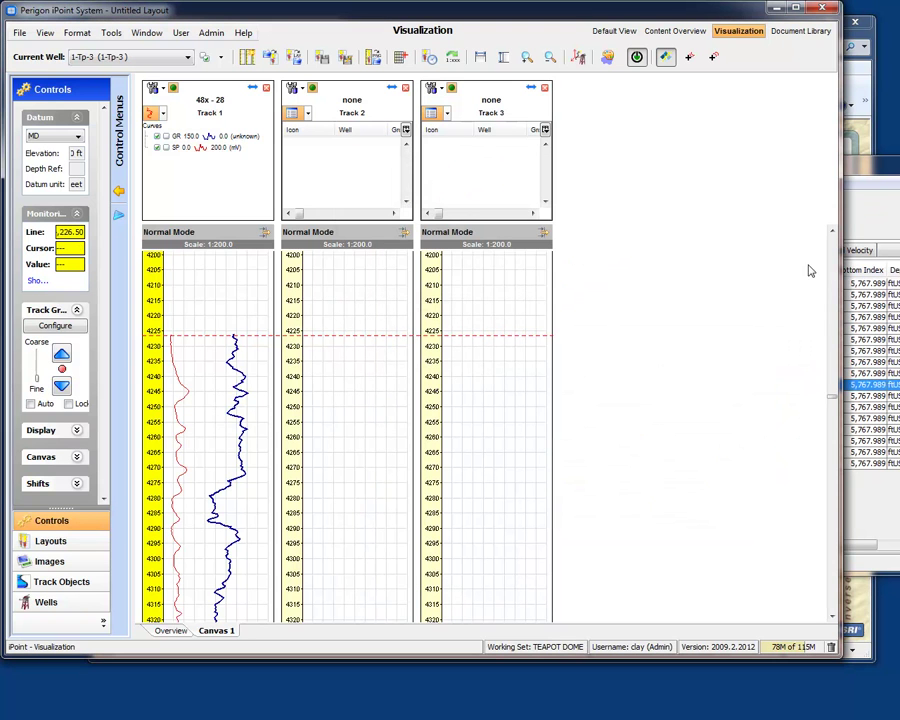
- Make 48x - 28 the current well from the Current Well list
mouse_move(241, 397)
left_click(187, 57)
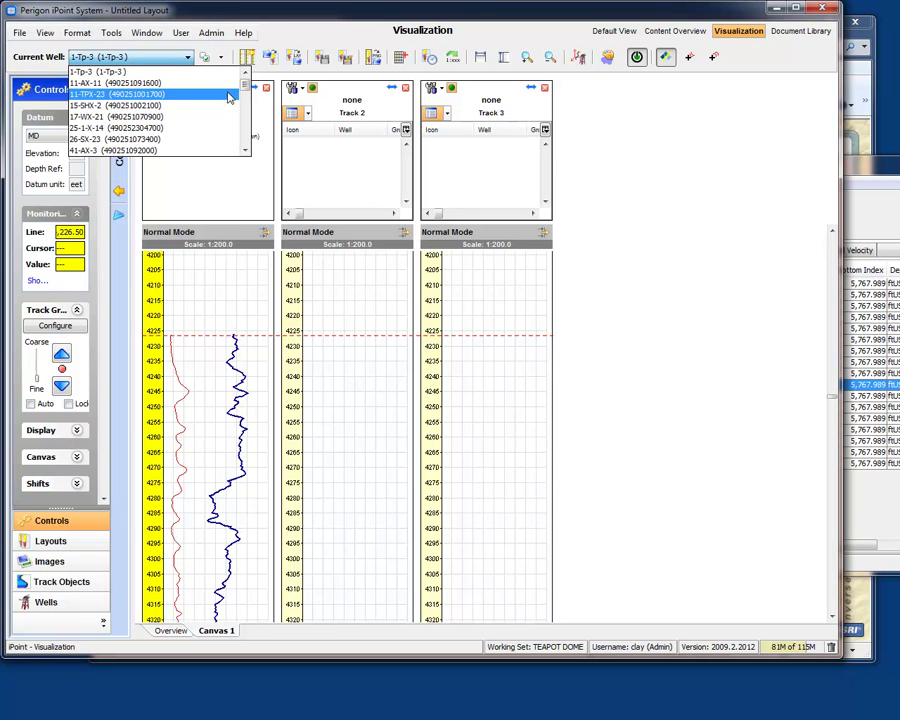
mouse_move(245, 82)
left_mouse_down()
mouse_move(244, 120)
mouse_move(245, 102)
left_mouse_up()
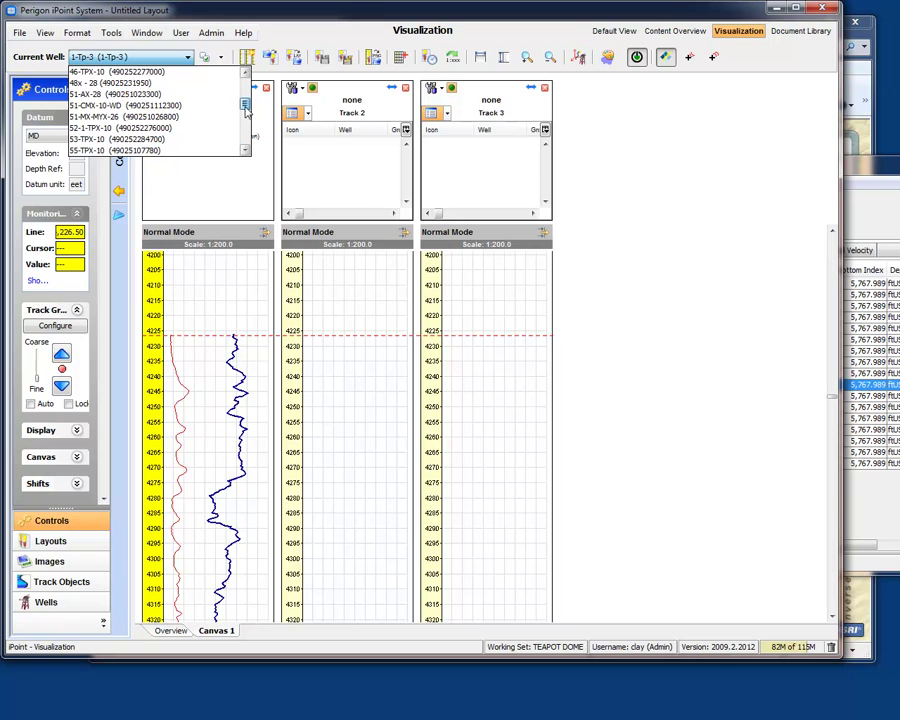
left_click(110, 82)
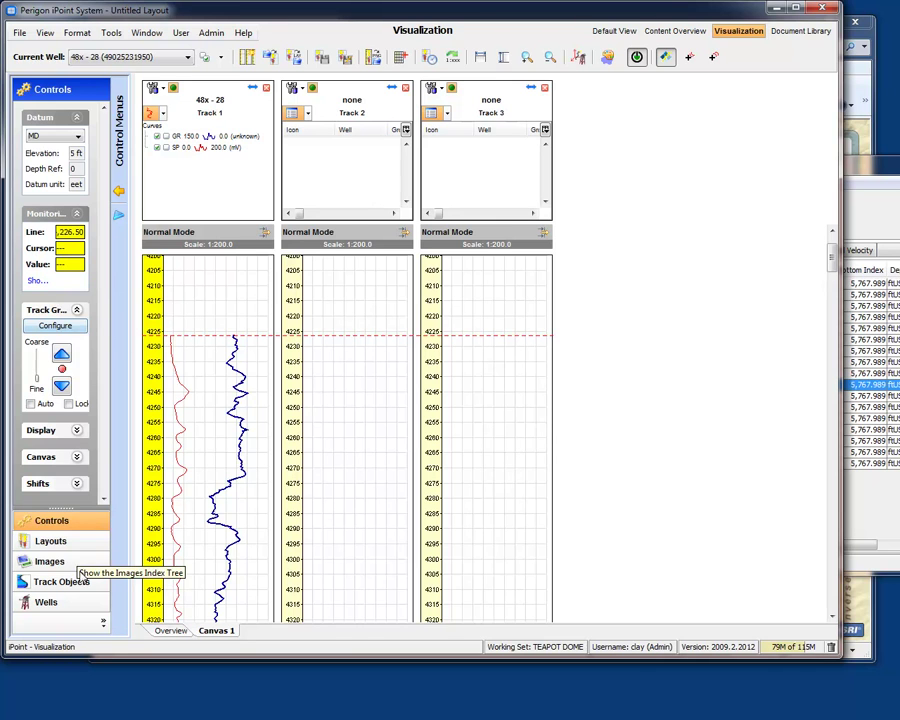
- Load the second CORE TO layout under System Layouts > Teapot Dome > 48x - 28
left_click(50, 541)
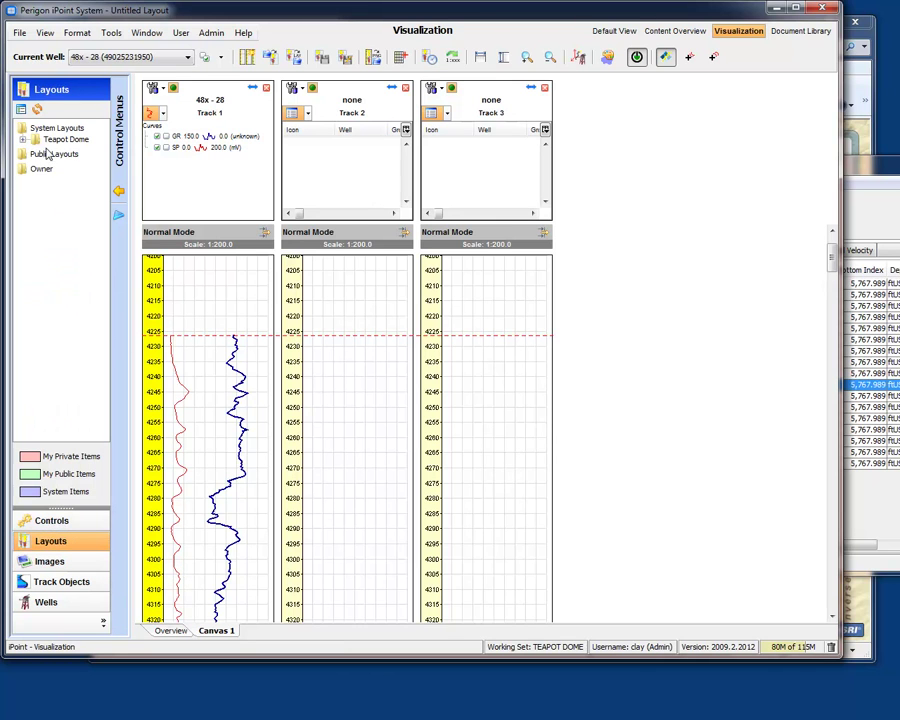
left_click(22, 140)
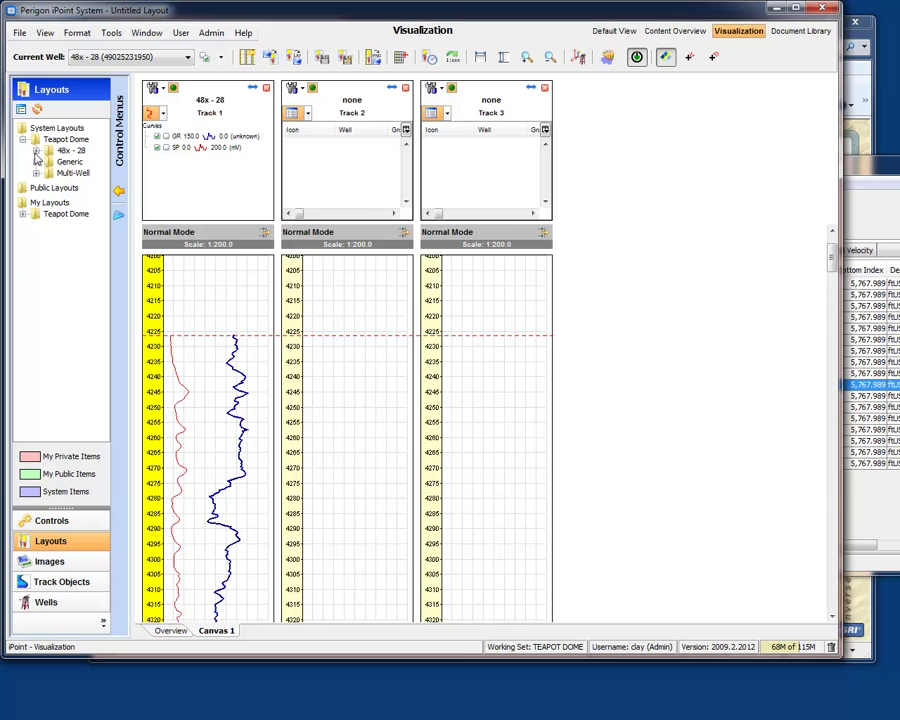
left_click(36, 150)
double_click(88, 173)
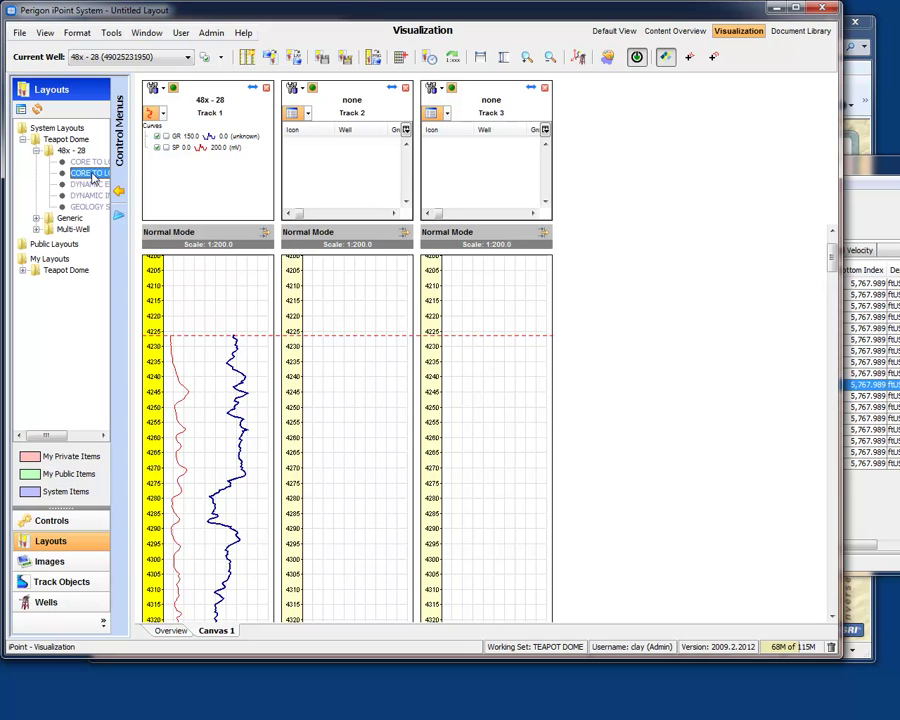
- Confirm loading CORE TO LOGS WITH XPLOT and drag the depth marker from A Sand to B Dolo
left_click(395, 383)
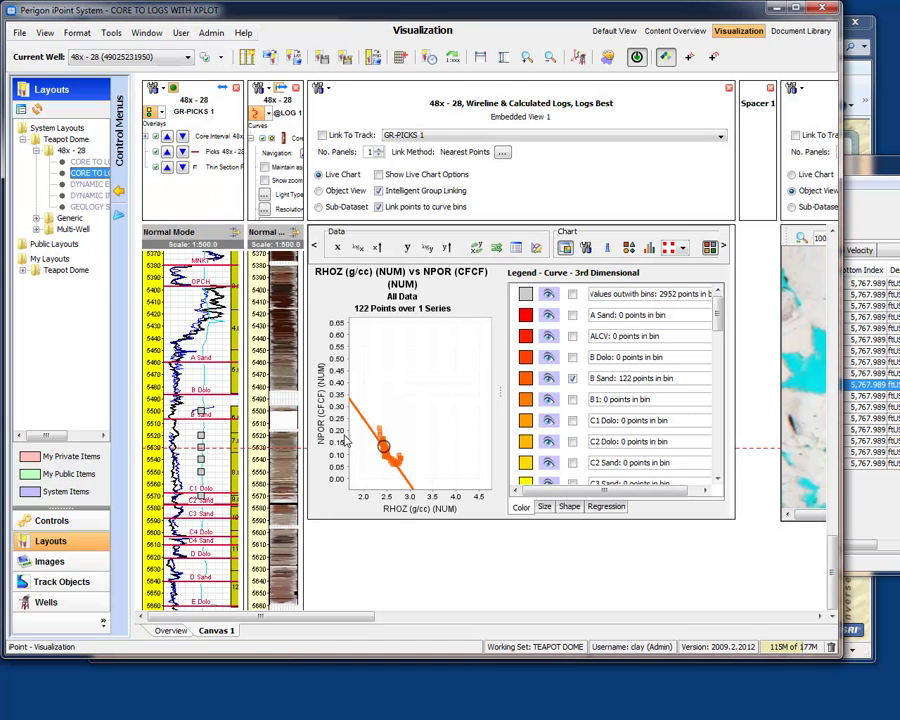
mouse_move(147, 340)
left_click_drag(216, 447, 213, 338)
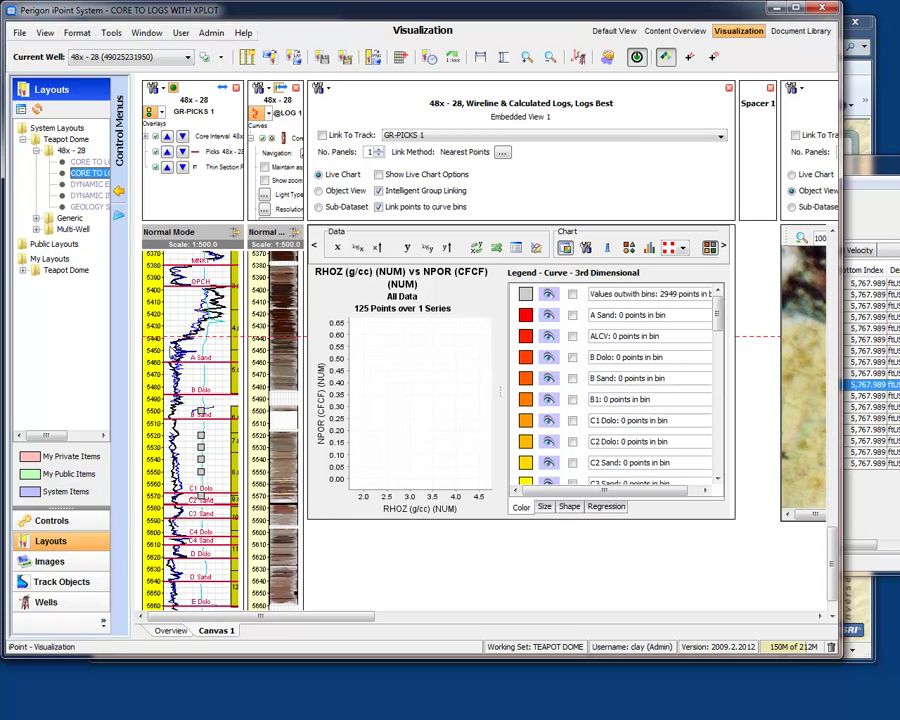
left_click_drag(213, 337, 213, 446)
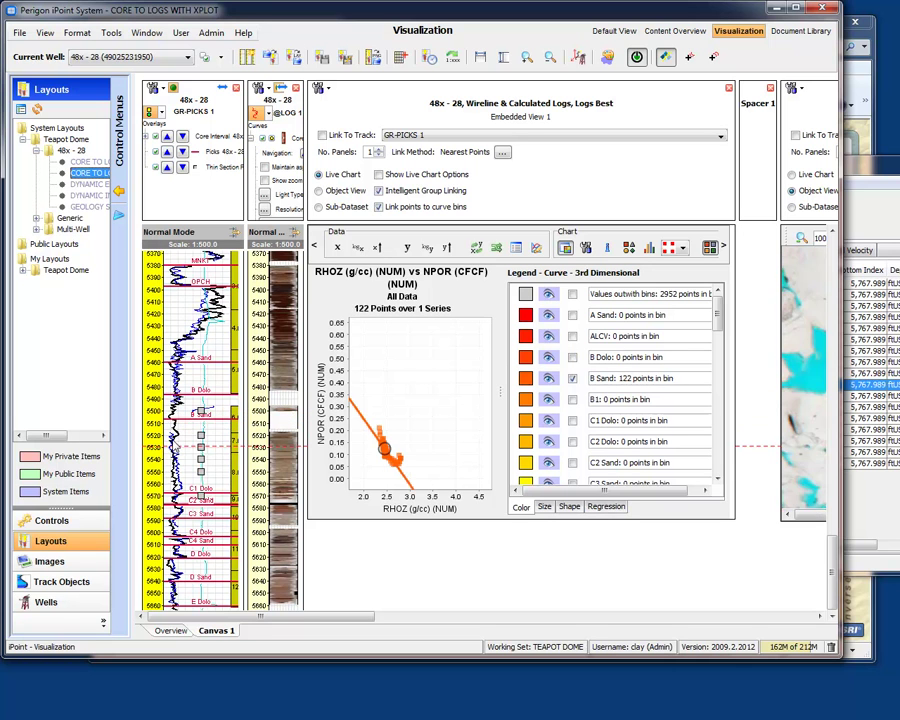
mouse_move(179, 435)
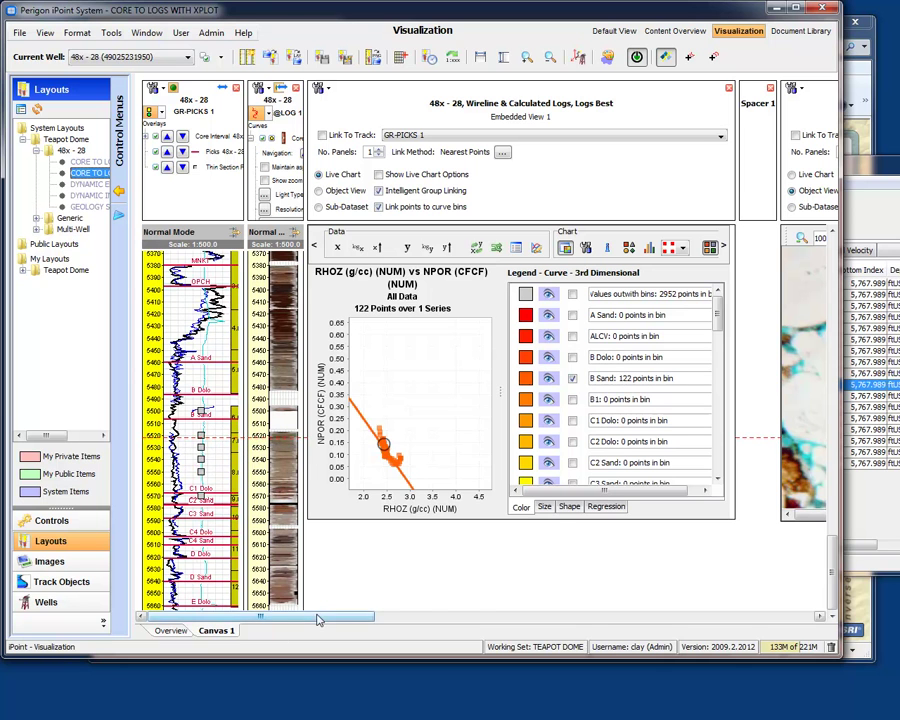
left_click_drag(318, 620, 444, 621)
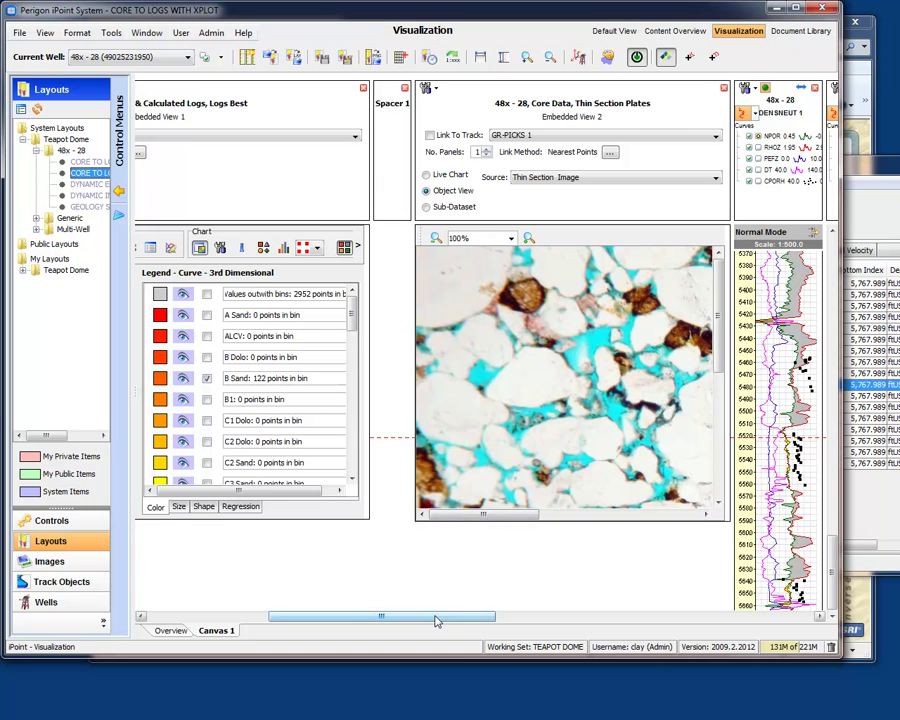
left_click_drag(436, 622, 310, 610)
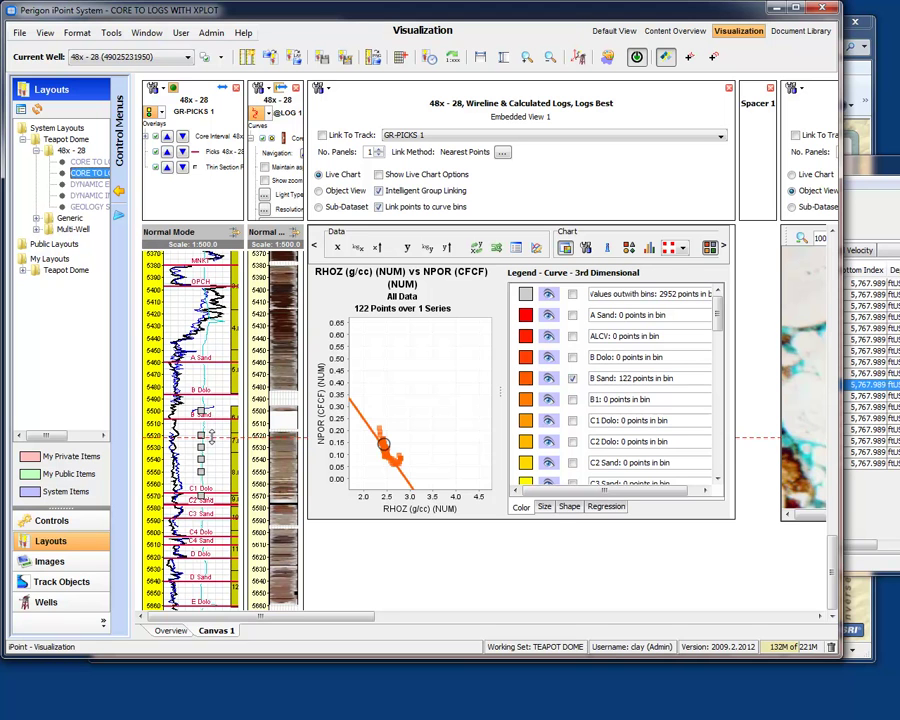
mouse_move(322, 617)
left_mouse_down()
mouse_move(440, 617)
mouse_move(314, 595)
left_mouse_up()
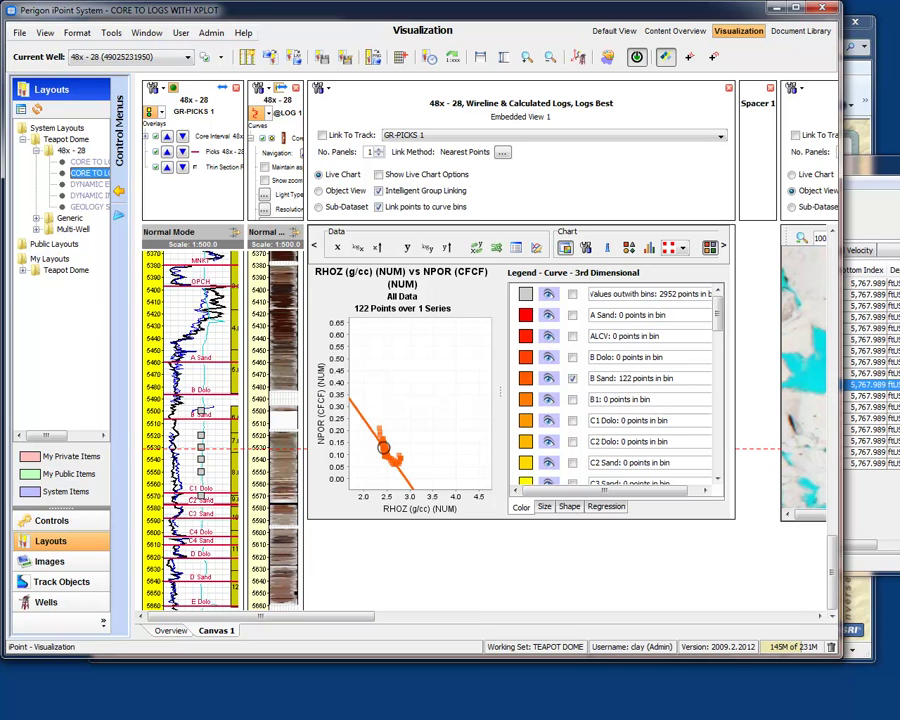
- Bring Petrel's 3D window forward and toggle its OpenSpirit connection
key("alt+Tab")
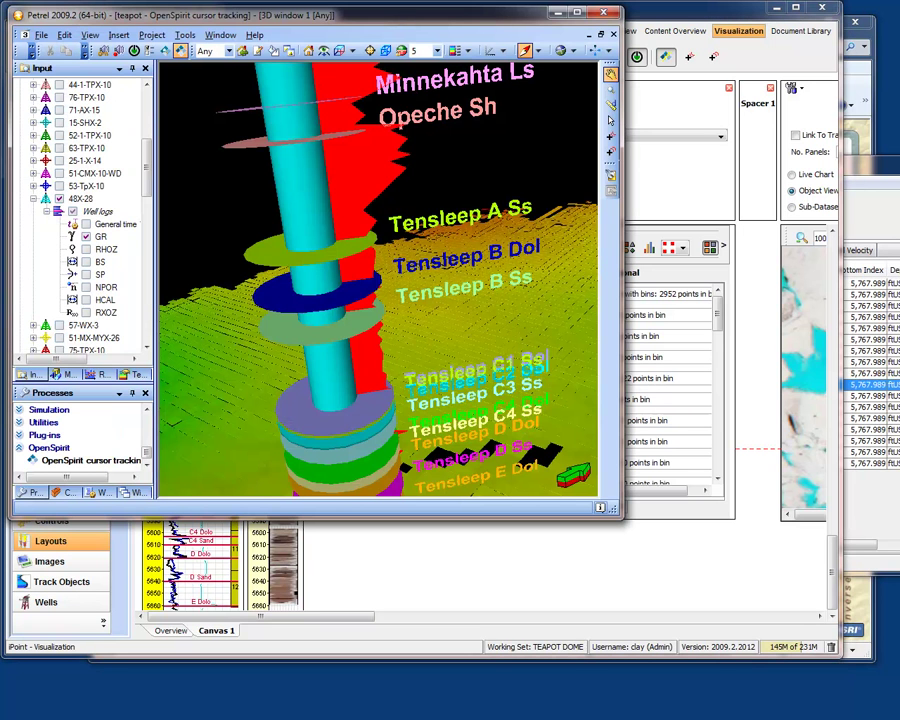
left_click_drag(400, 7, 403, 26)
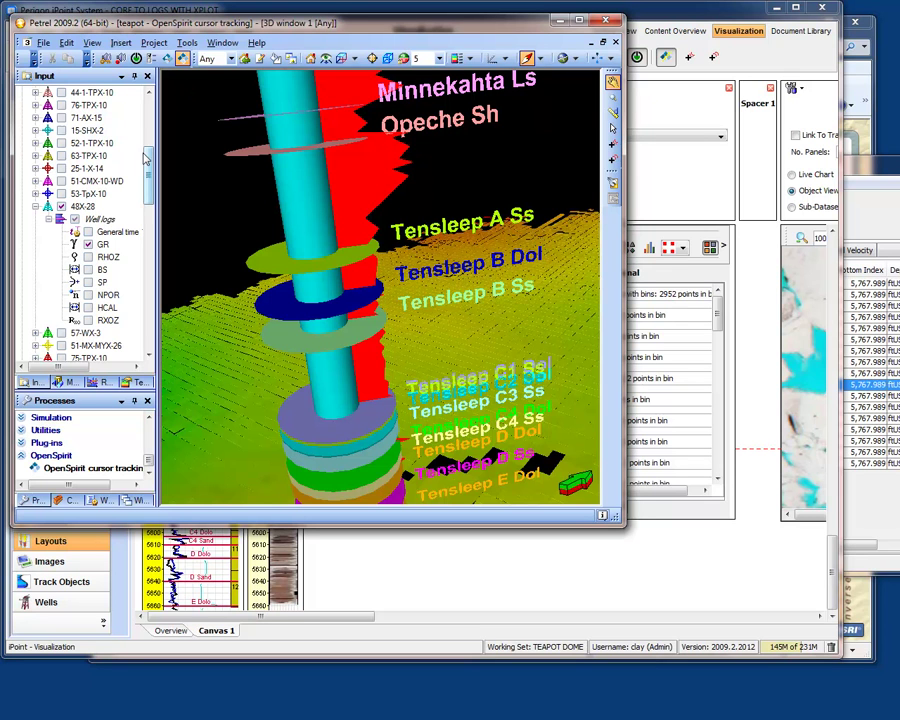
scroll(104, 113, "up", 5)
scroll(150, 114, "up", 1)
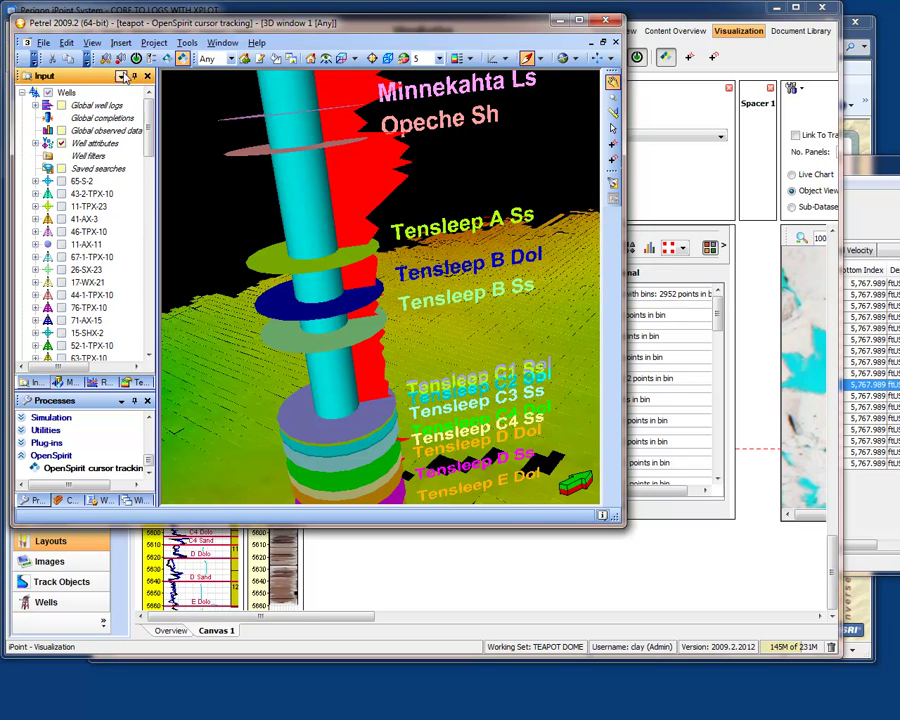
left_click(138, 60)
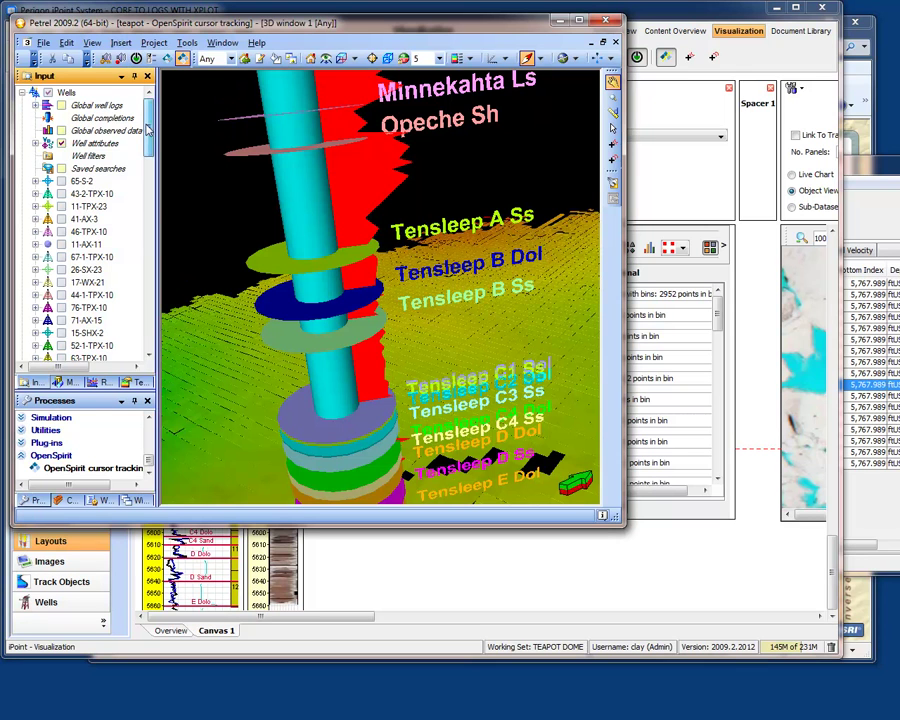
- Uncheck and recheck GR under 48X-28 Well logs to redisplay it in 3D
scroll(100, 150, "down", 4)
scroll(146, 200, "down", 4)
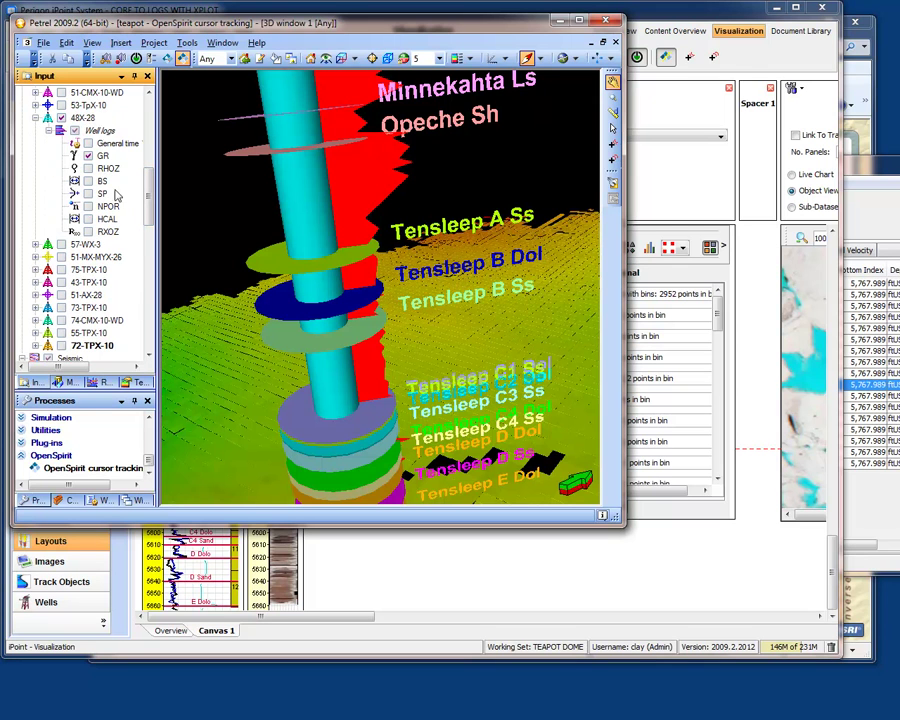
left_click(88, 156)
left_click(88, 156)
- Move iPoint to the right and Petrel's 3D window to the left, then bring iPoint forward
left_click(683, 18)
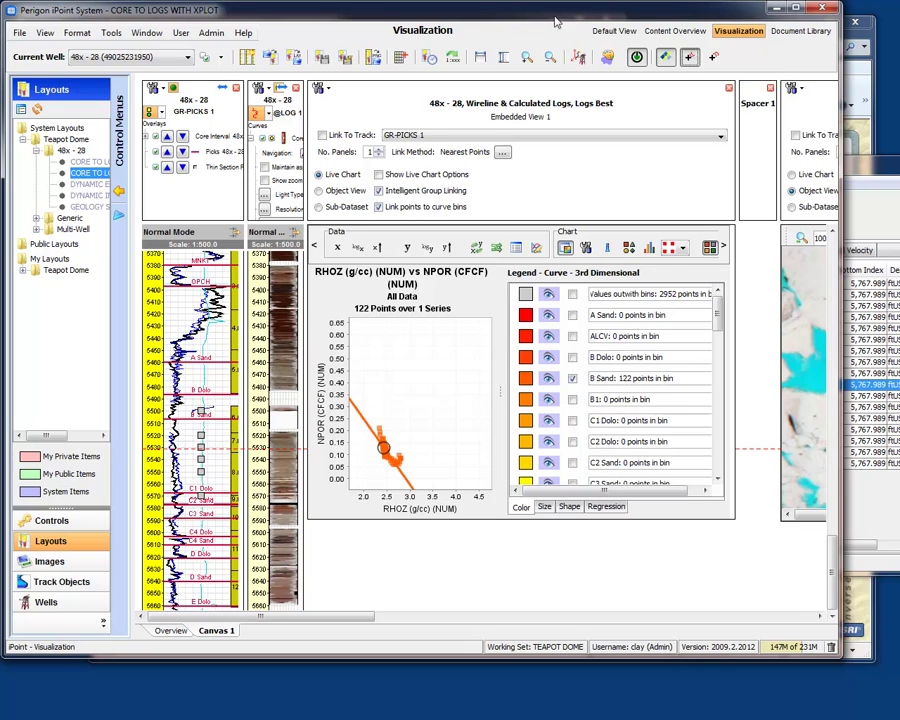
left_click_drag(355, 11, 621, 28)
left_click_drag(782, 30, 872, 21)
left_click_drag(241, 12, 154, 40)
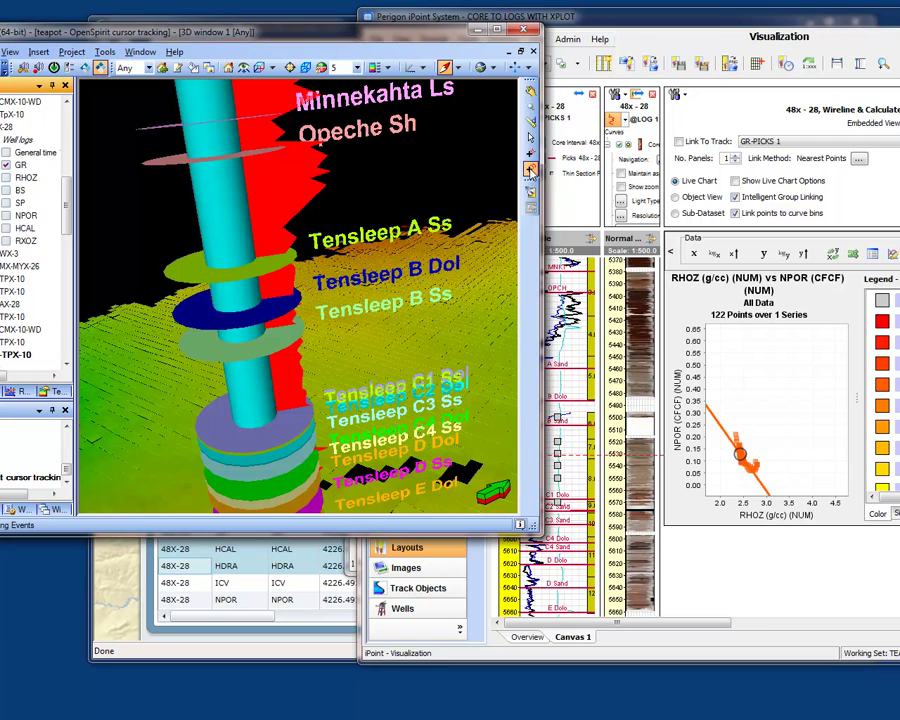
left_click_drag(434, 40, 383, 38)
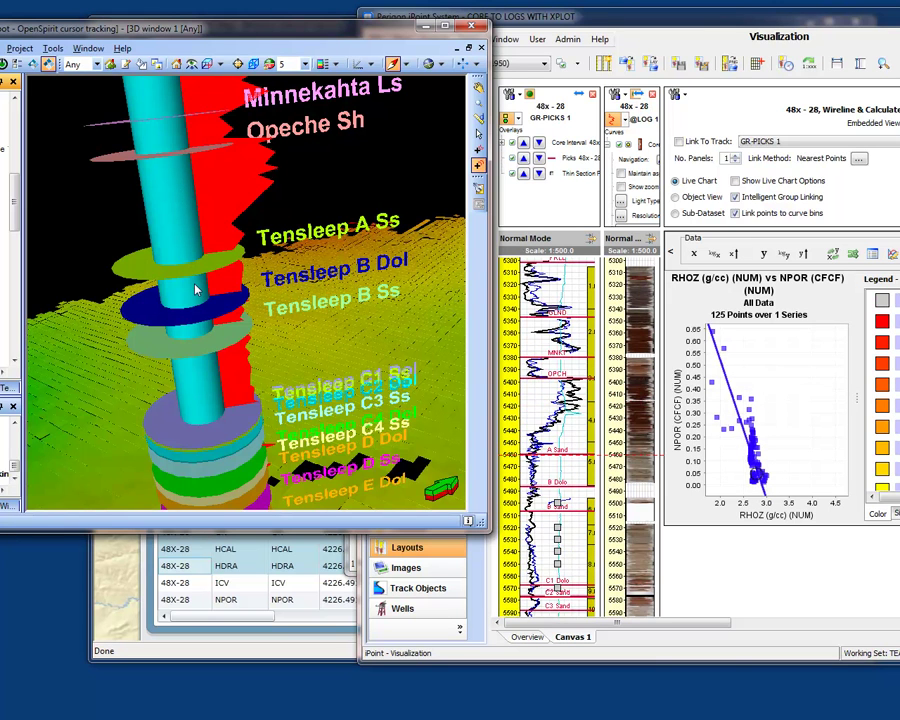
left_click(565, 18)
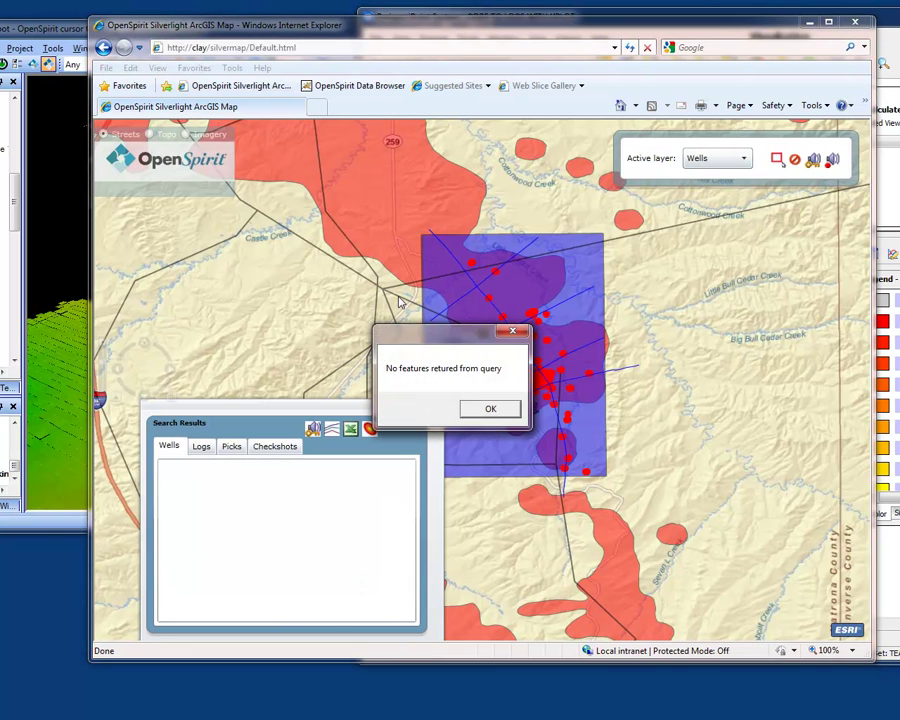
- Dismiss the 'No features returned from query' message
left_click(489, 407)
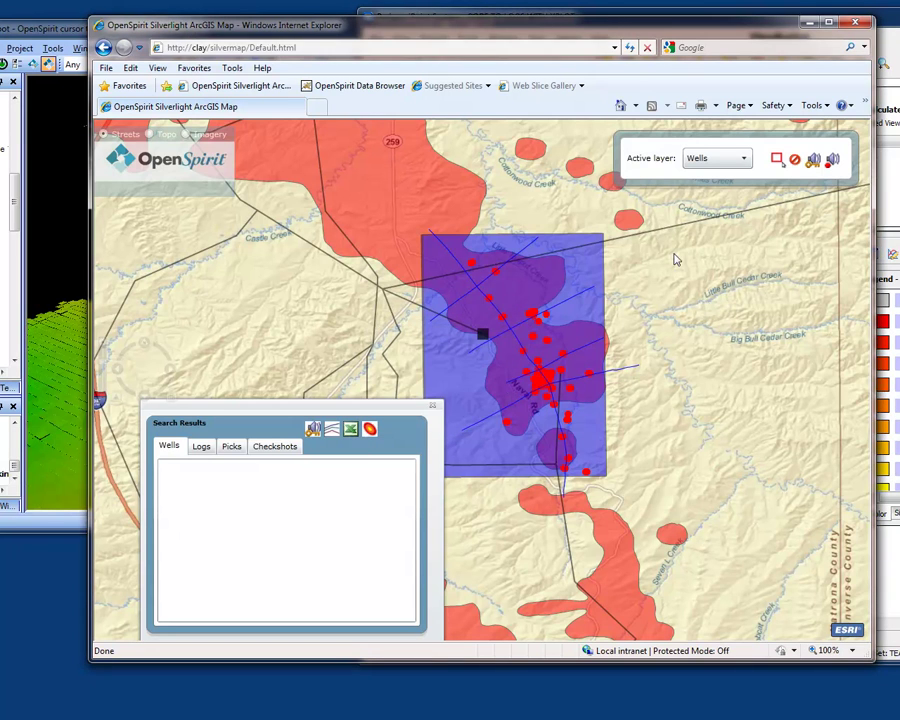